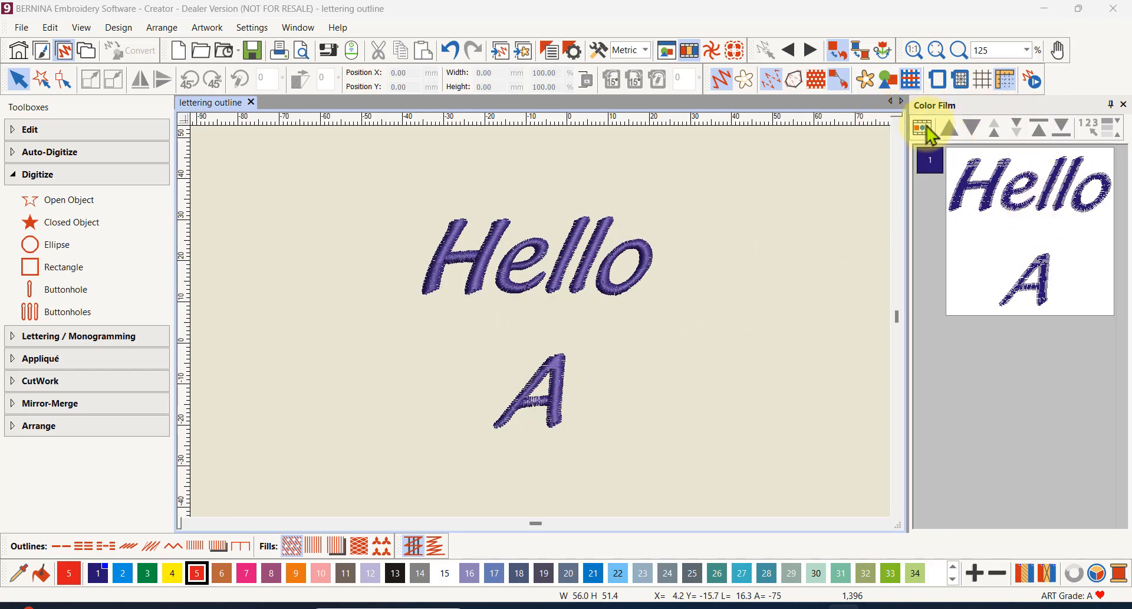
# - List the design's objects individually in the Color Film and review the Hello lettering's object properties
pyautogui.click(925, 127)
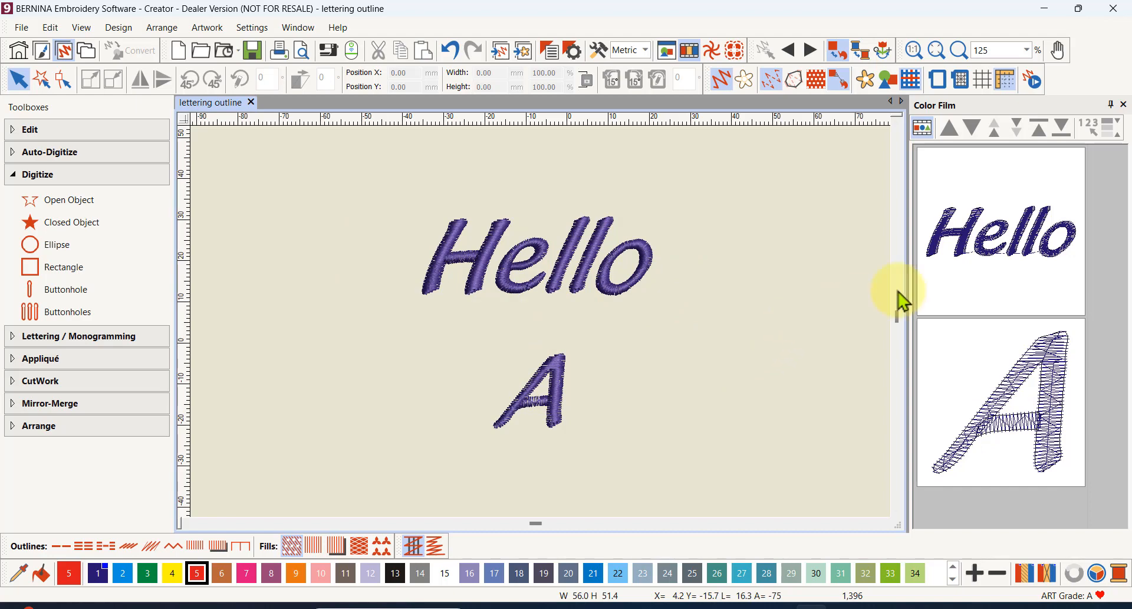
pyautogui.click(1002, 239)
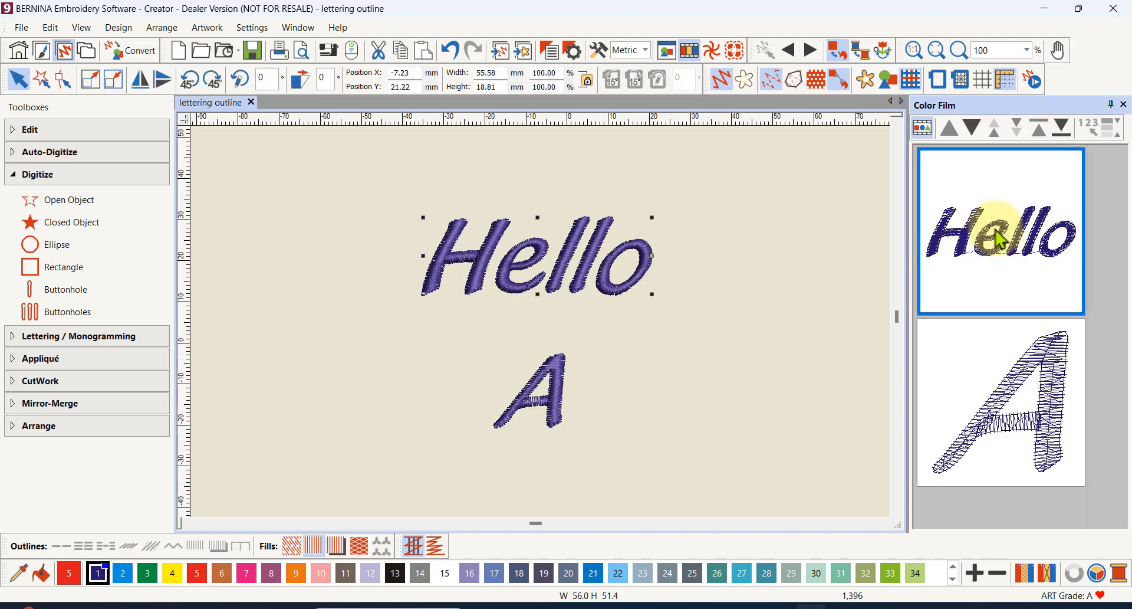
pyautogui.rightClick(997, 232)
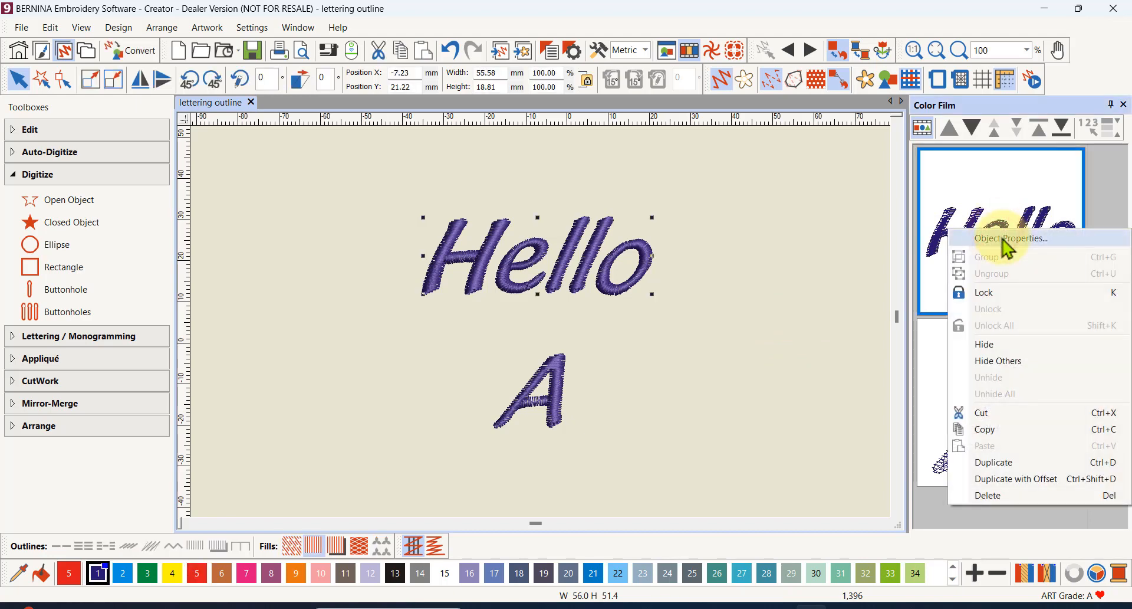
pyautogui.click(1004, 238)
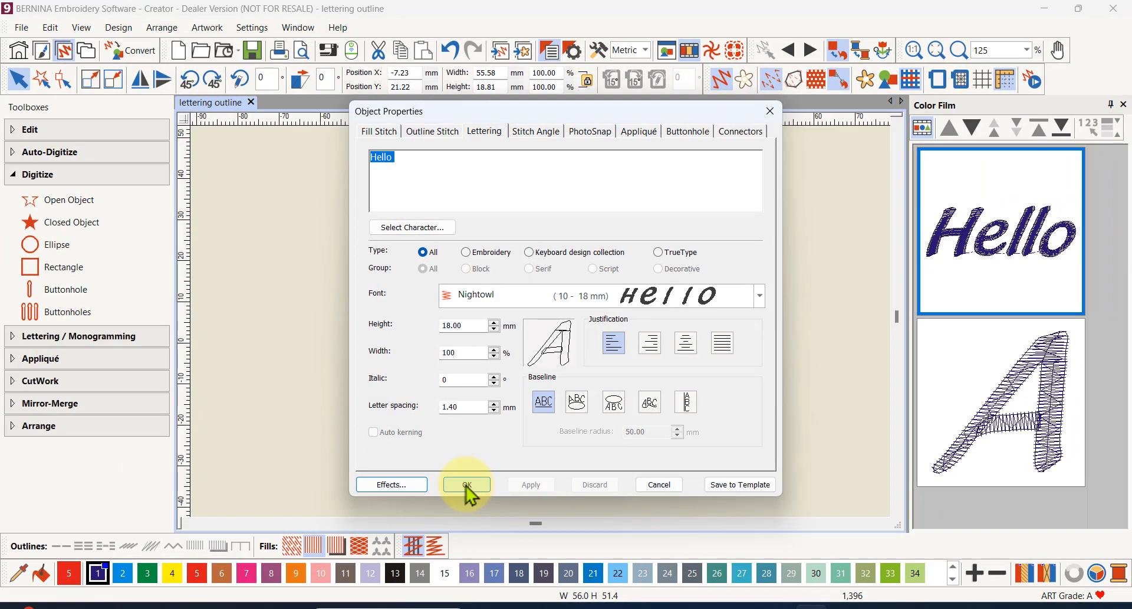
pyautogui.click(466, 485)
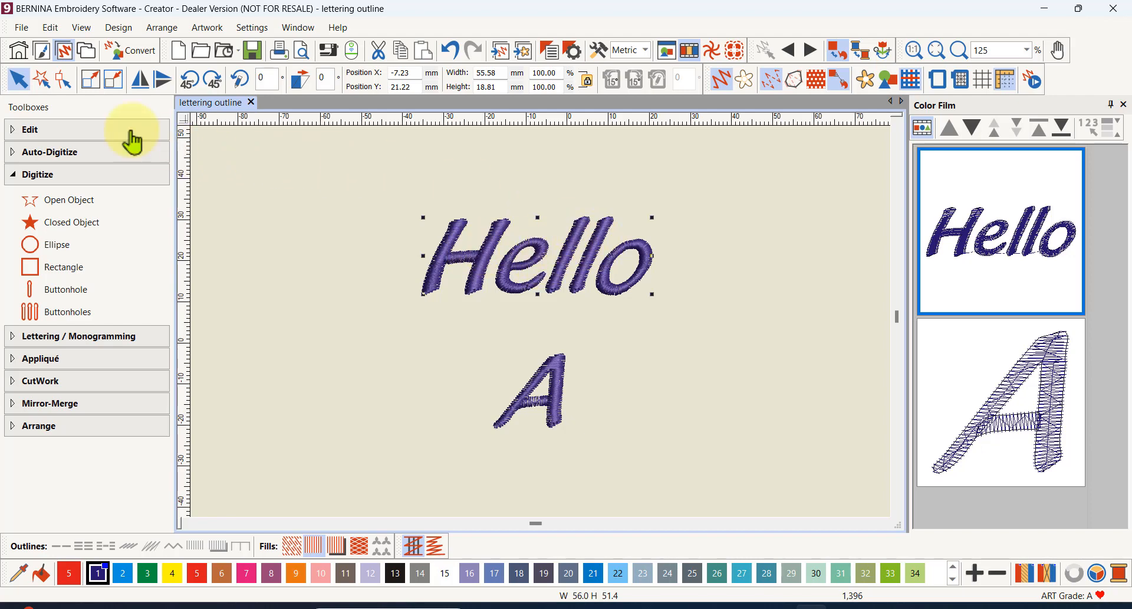
# - Create a Triple stitch object outline in color 5 BERNINA around the Hello lettering
pyautogui.click(30, 134)
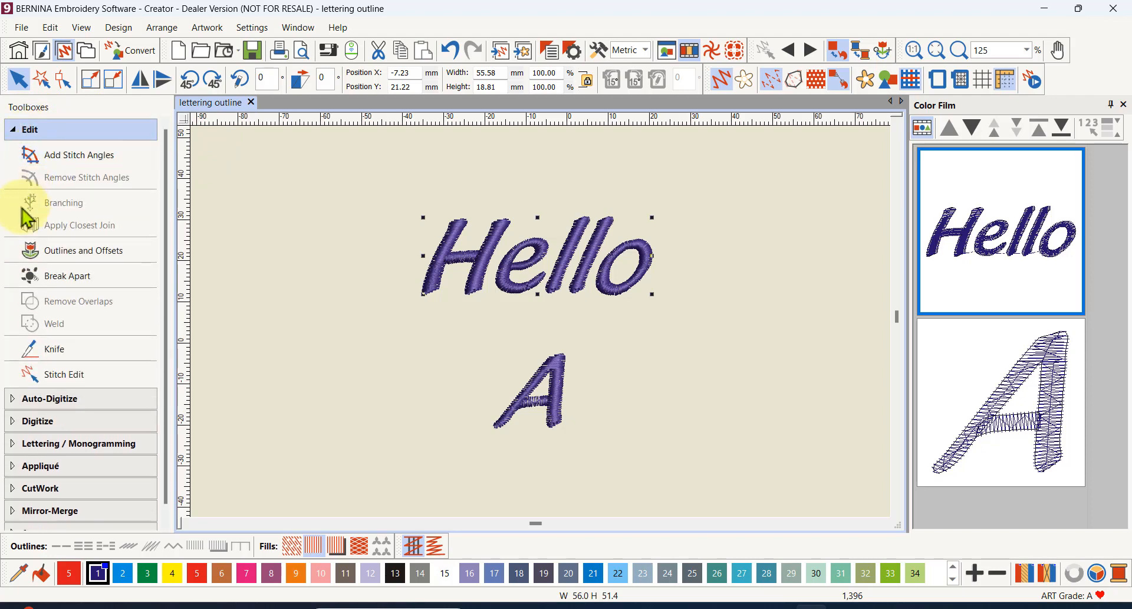
pyautogui.click(87, 253)
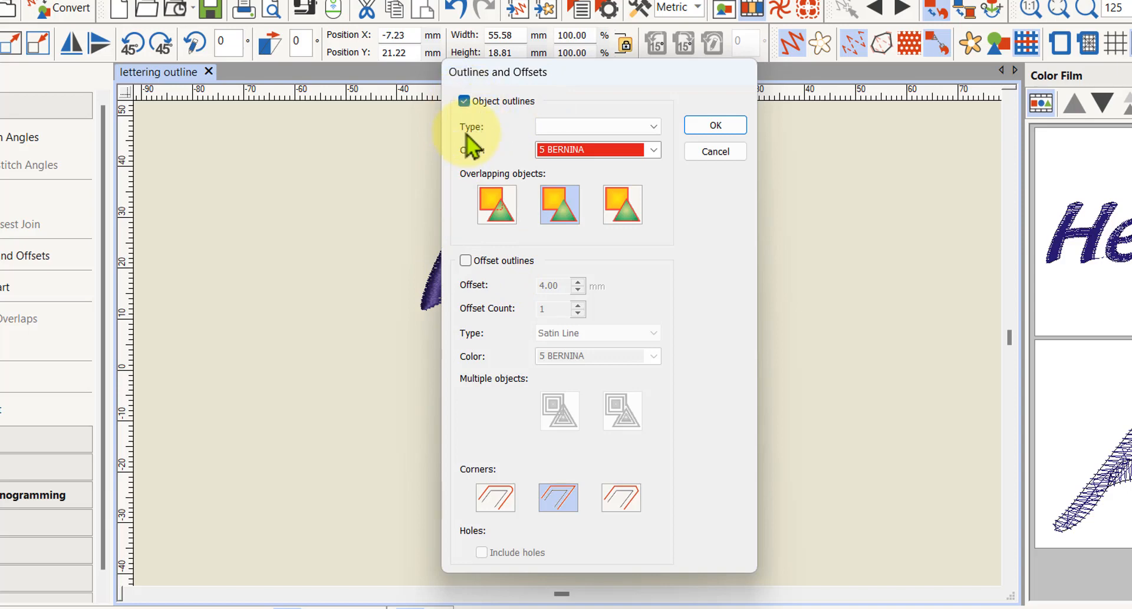
pyautogui.click(656, 127)
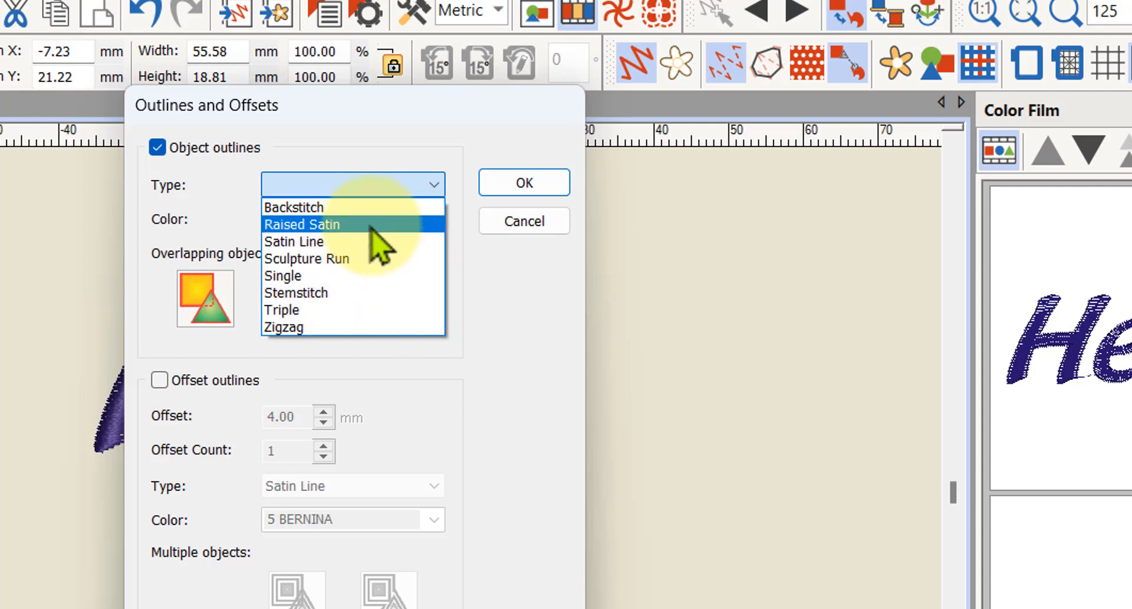
pyautogui.click(322, 309)
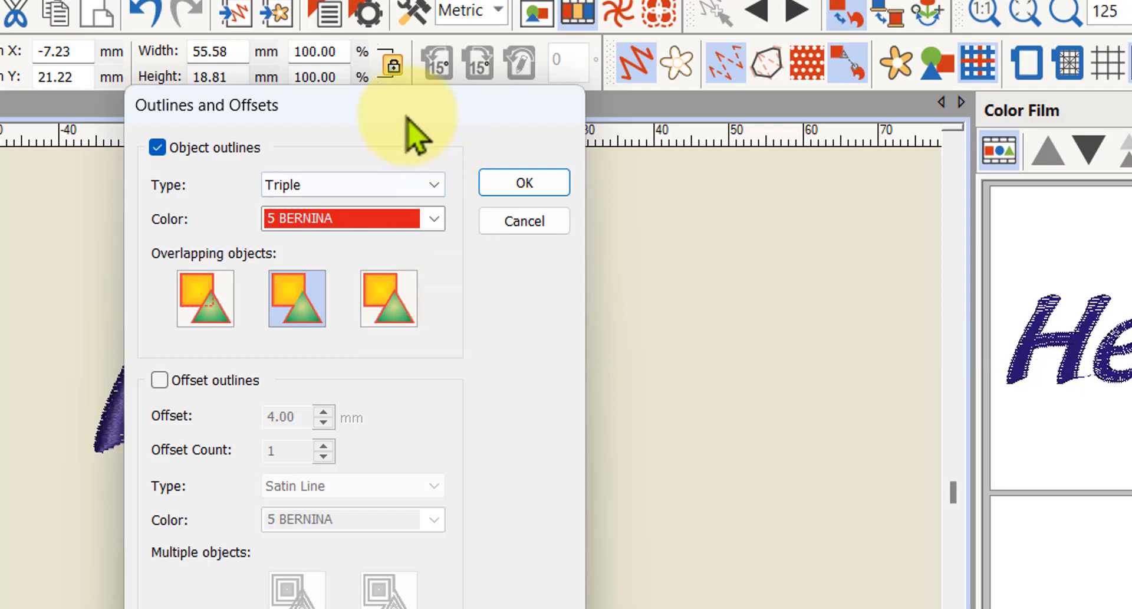
pyautogui.moveTo(378, 101); pyautogui.dragTo(779, 112)
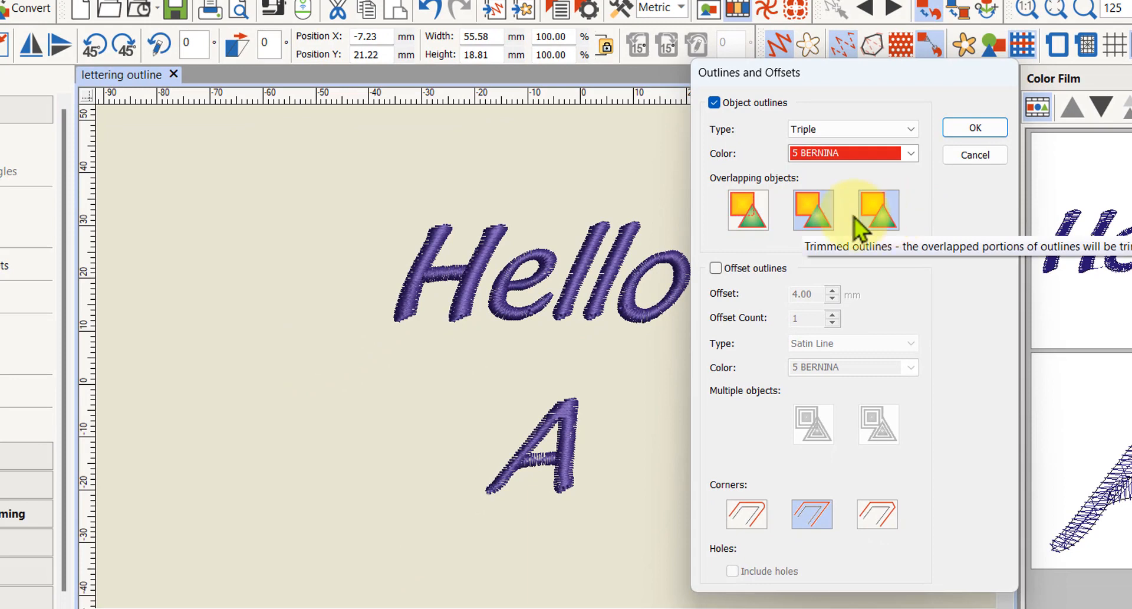
pyautogui.click(974, 128)
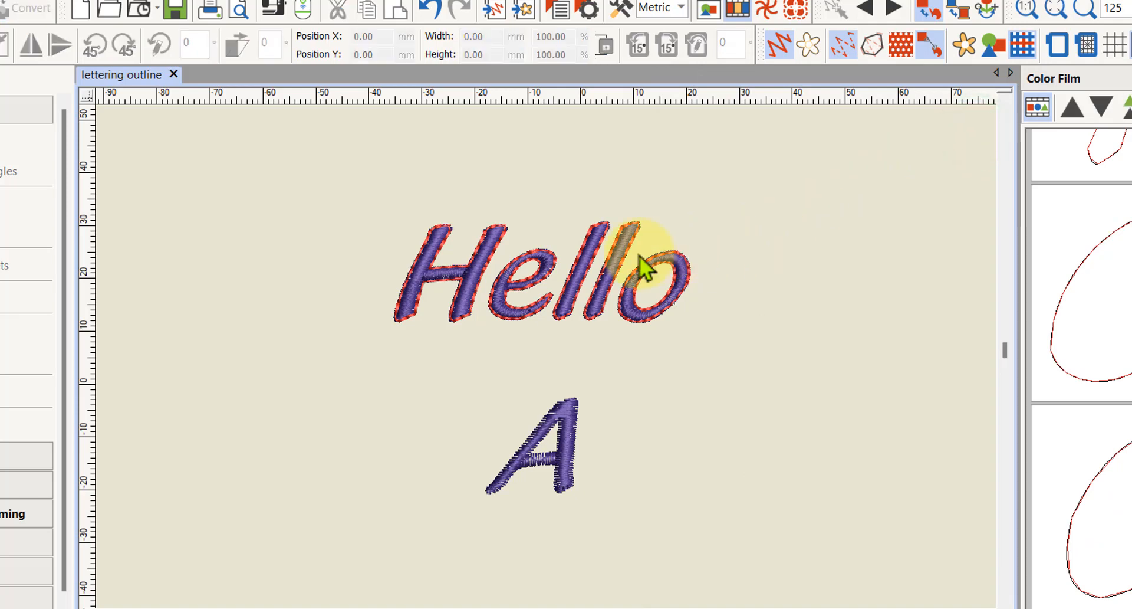
# - Examine the Triple outline around Hello up close and undo it
pyautogui.scroll(1, 537, 290)
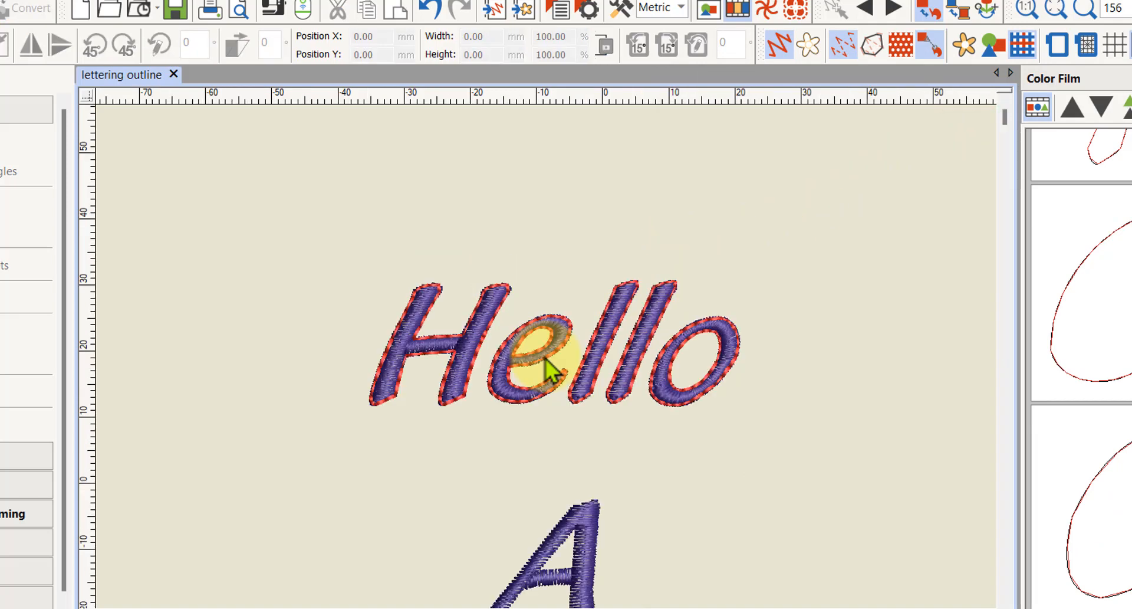
pyautogui.scroll(2, 552, 370)
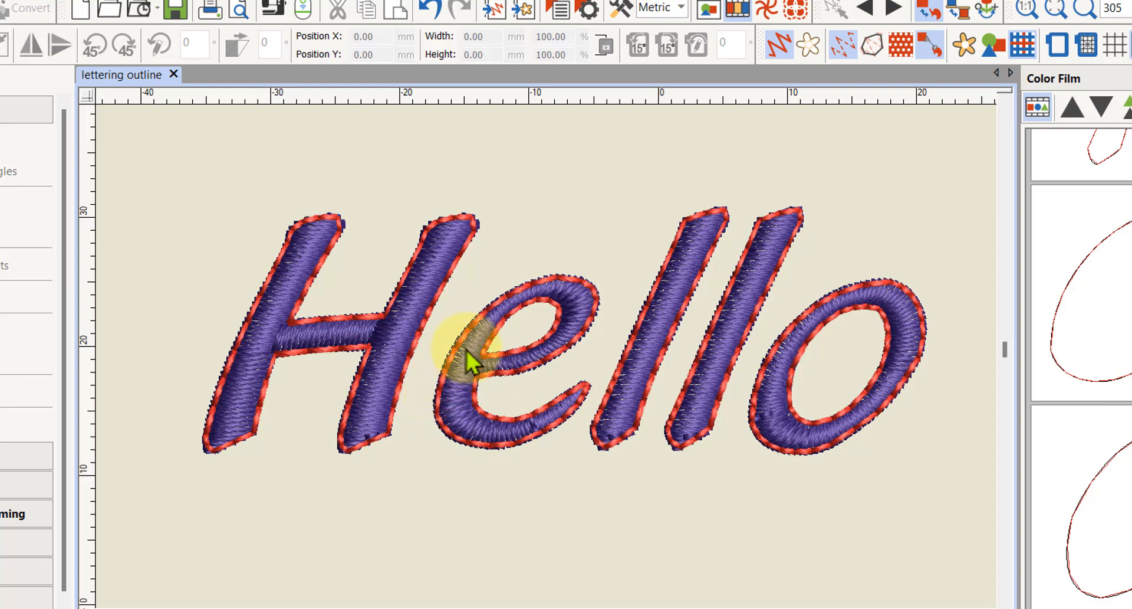
pyautogui.scroll(-3, 477, 324)
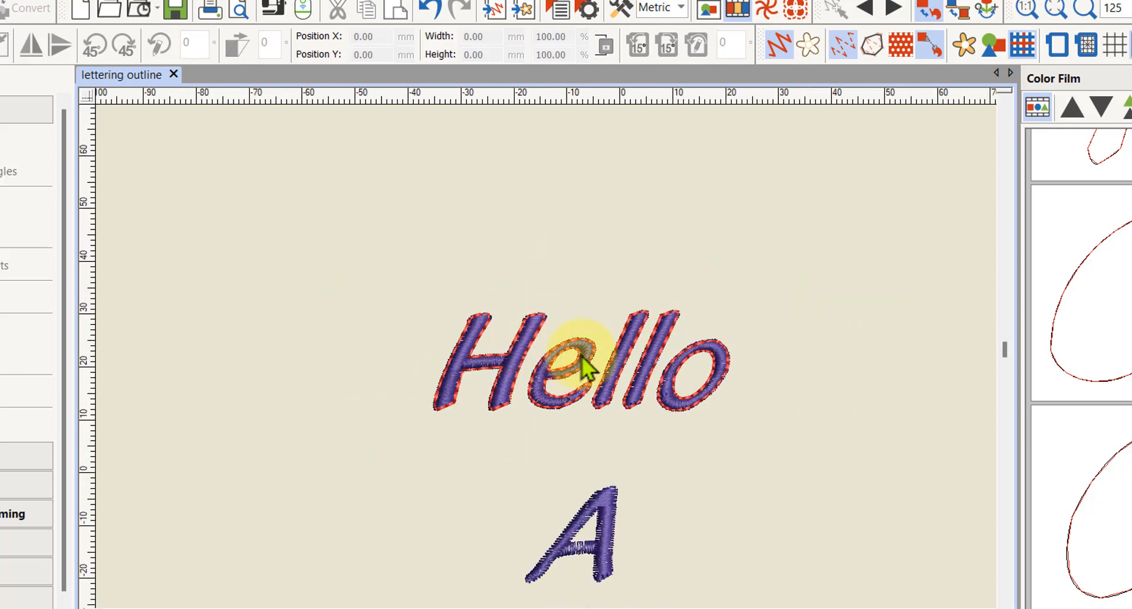
pyautogui.scroll(2, 576, 380)
pyautogui.scroll(2, 550, 368)
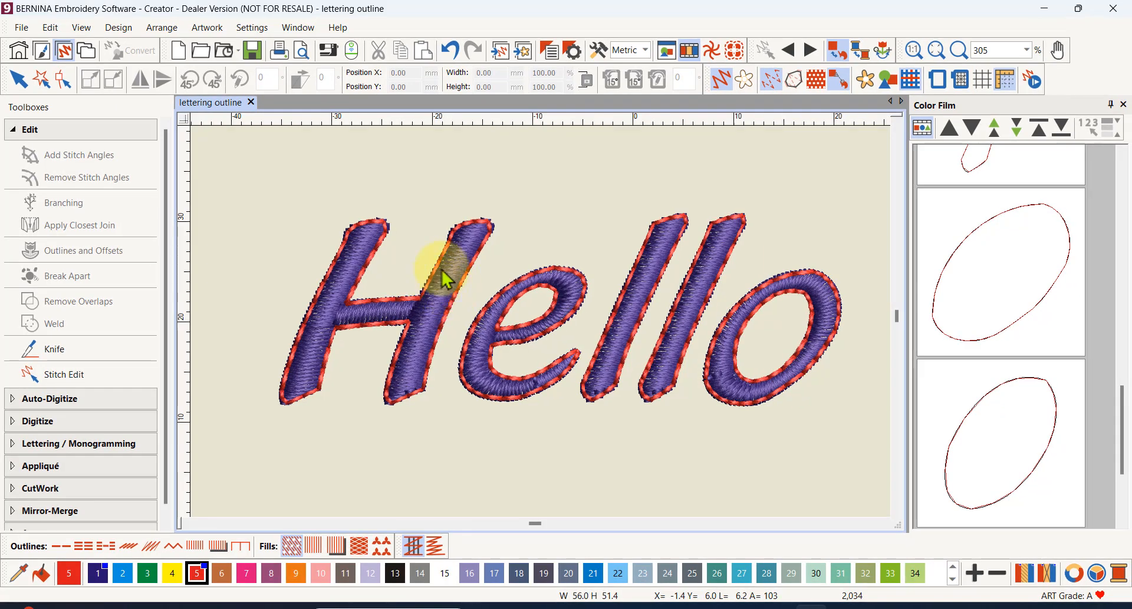
pyautogui.click(452, 50)
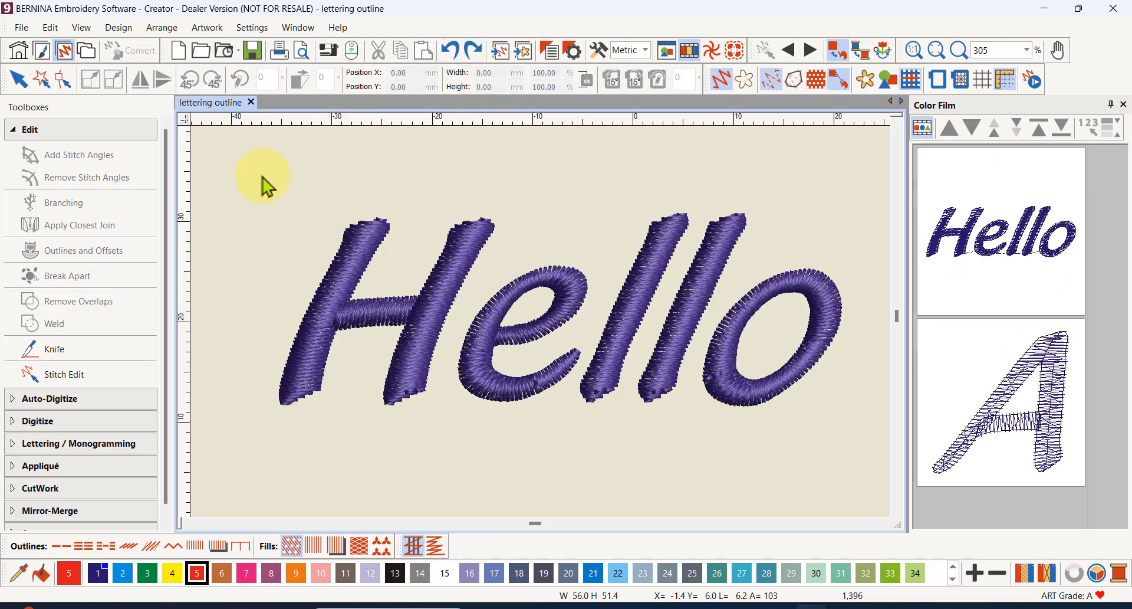
# - Create a Satin Line object outline in color 5 BERNINA around the Hello lettering and inspect it
pyautogui.click(935, 268)
pyautogui.click(59, 260)
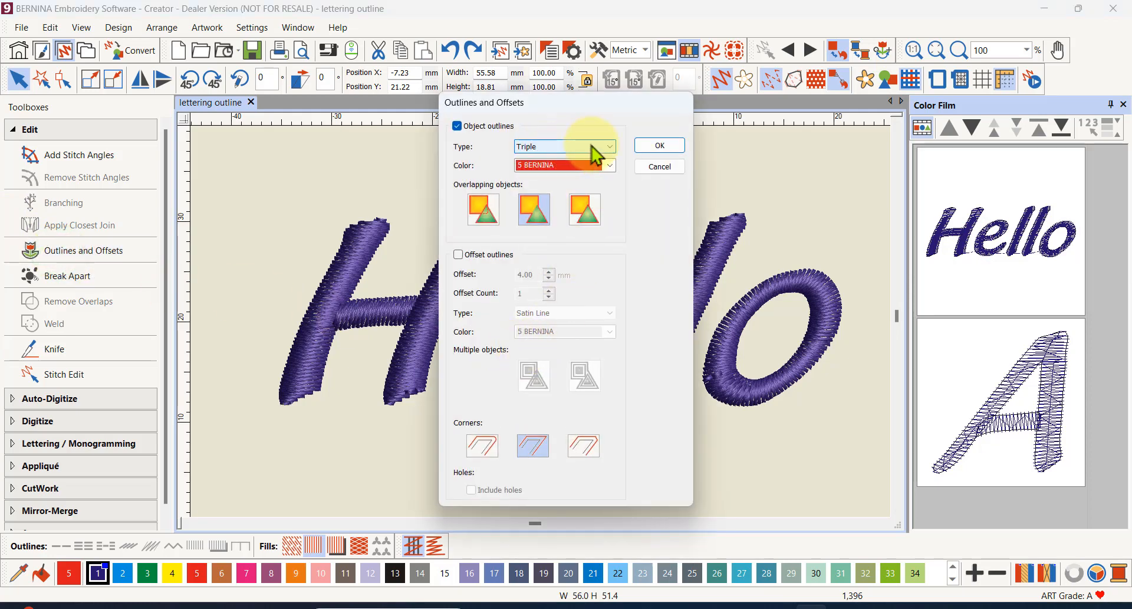
pyautogui.click(612, 145)
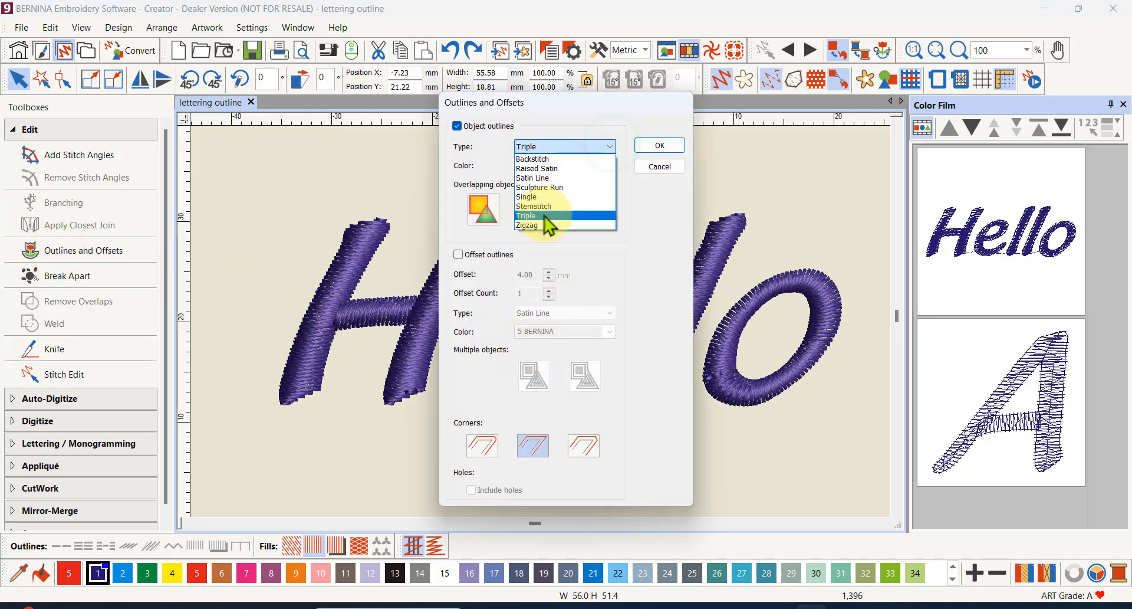
pyautogui.click(538, 178)
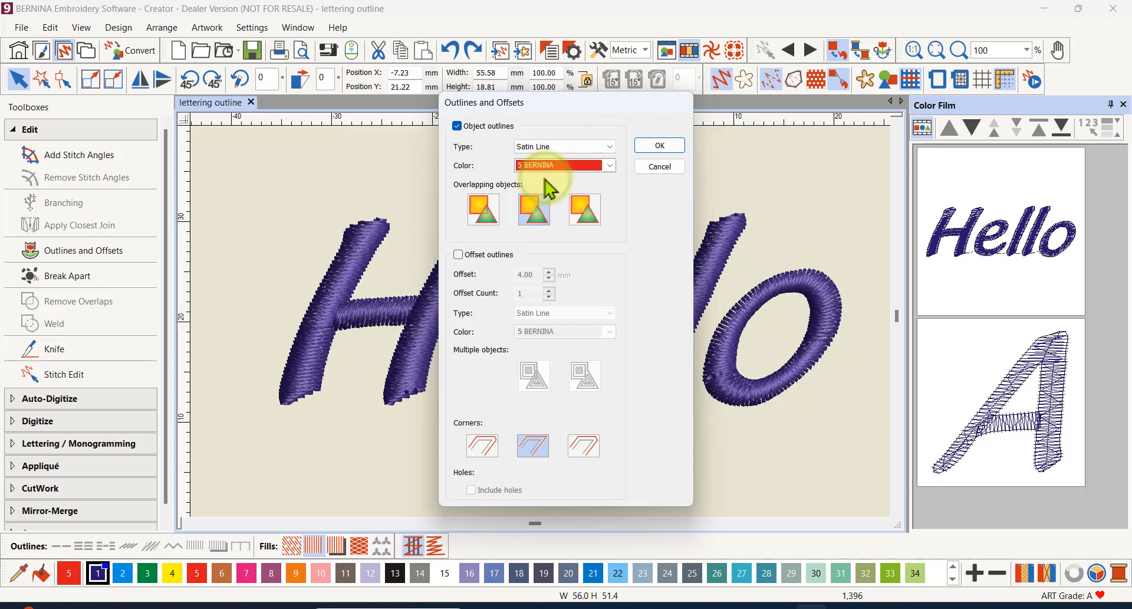
pyautogui.click(660, 147)
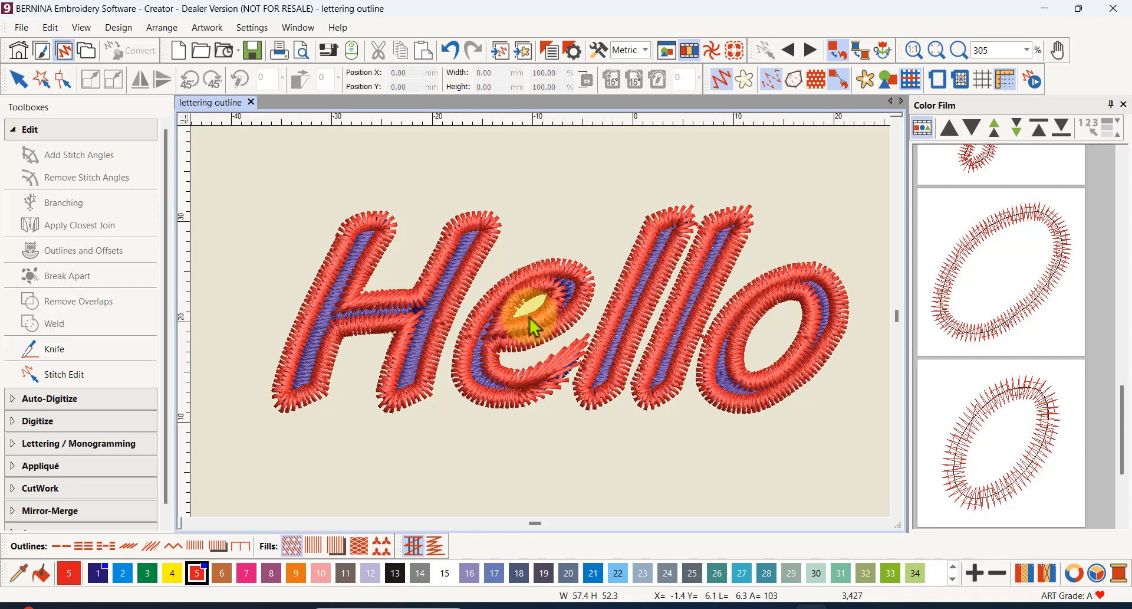
pyautogui.scroll(-3, 541, 325)
pyautogui.scroll(-2, 541, 324)
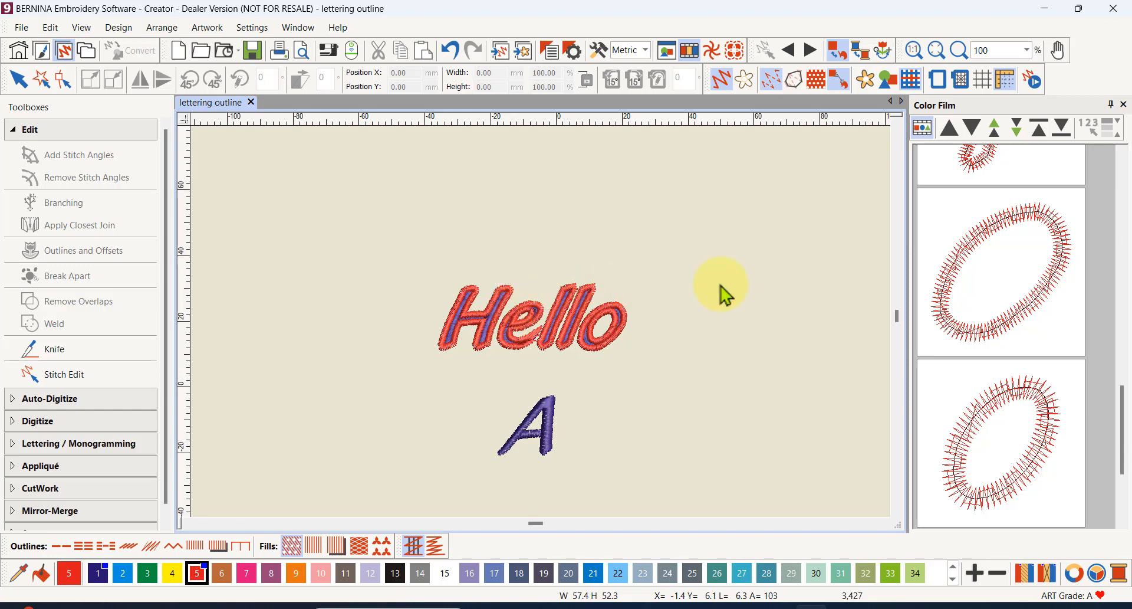
# - Select the entire red Hello outline by its color in the Color Film, convert it to Backstitch and inspect the stitching
pyautogui.click(922, 130)
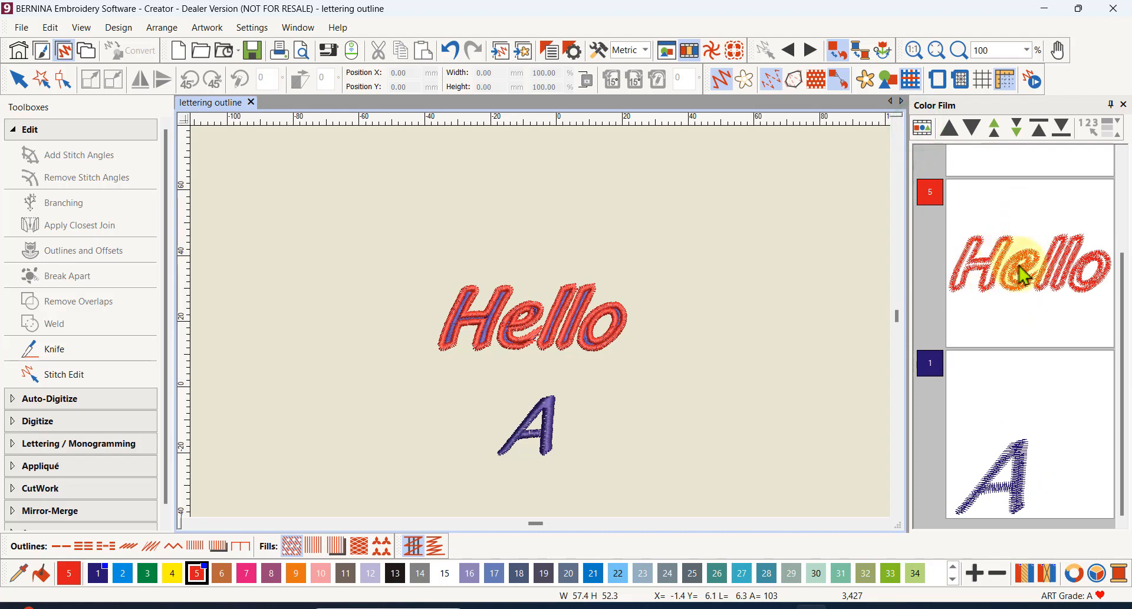
pyautogui.click(1021, 273)
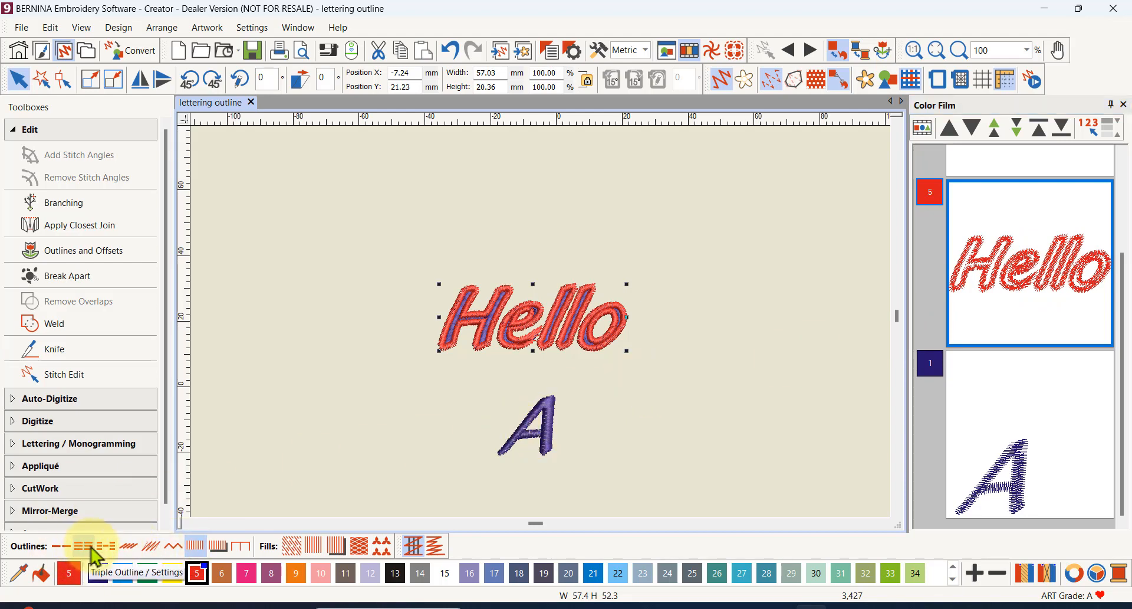
pyautogui.click(128, 546)
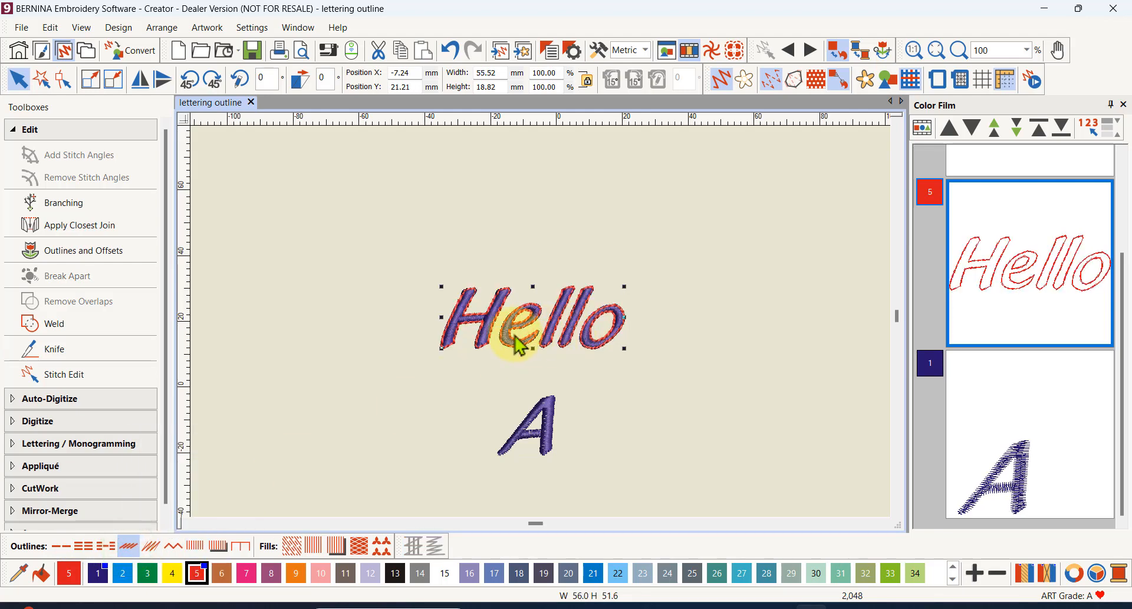
pyautogui.scroll(2, 566, 318)
pyautogui.scroll(3, 544, 331)
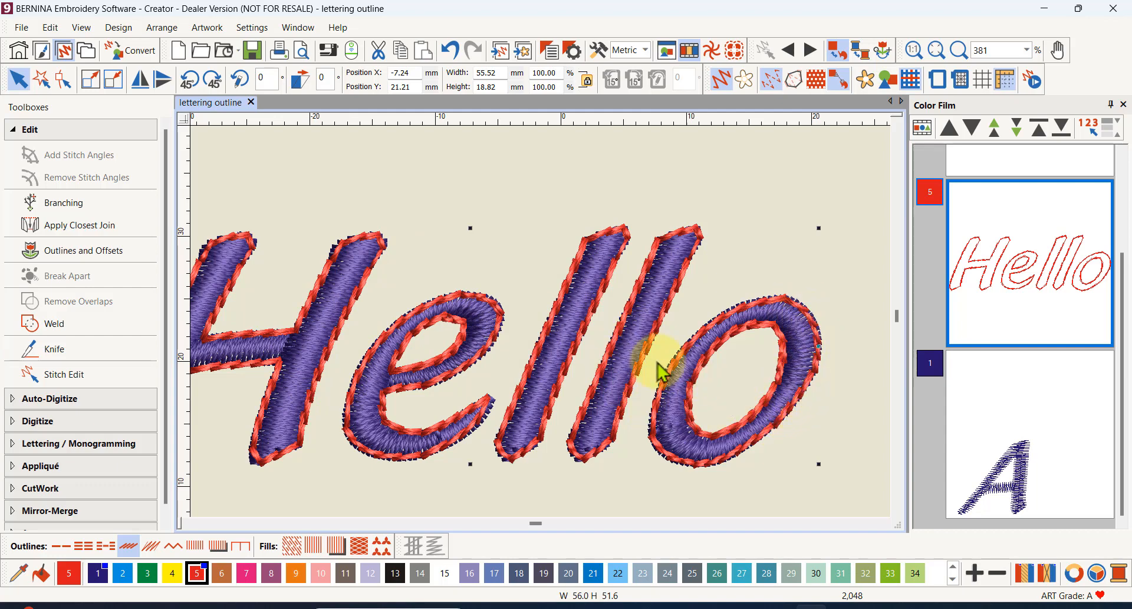
pyautogui.scroll(-3, 538, 328)
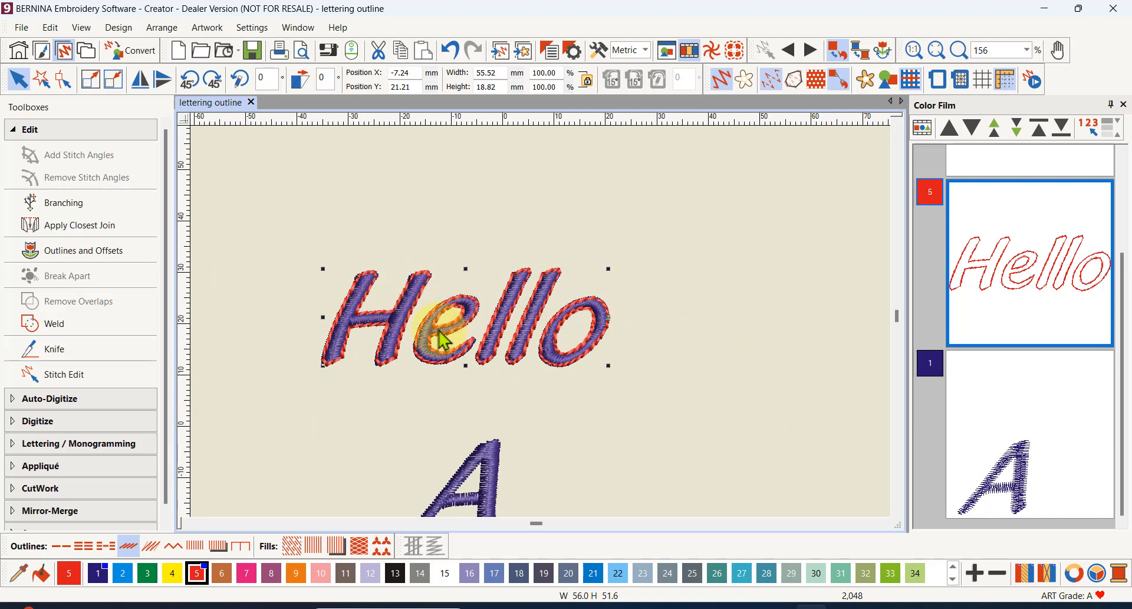
pyautogui.scroll(1, 435, 329)
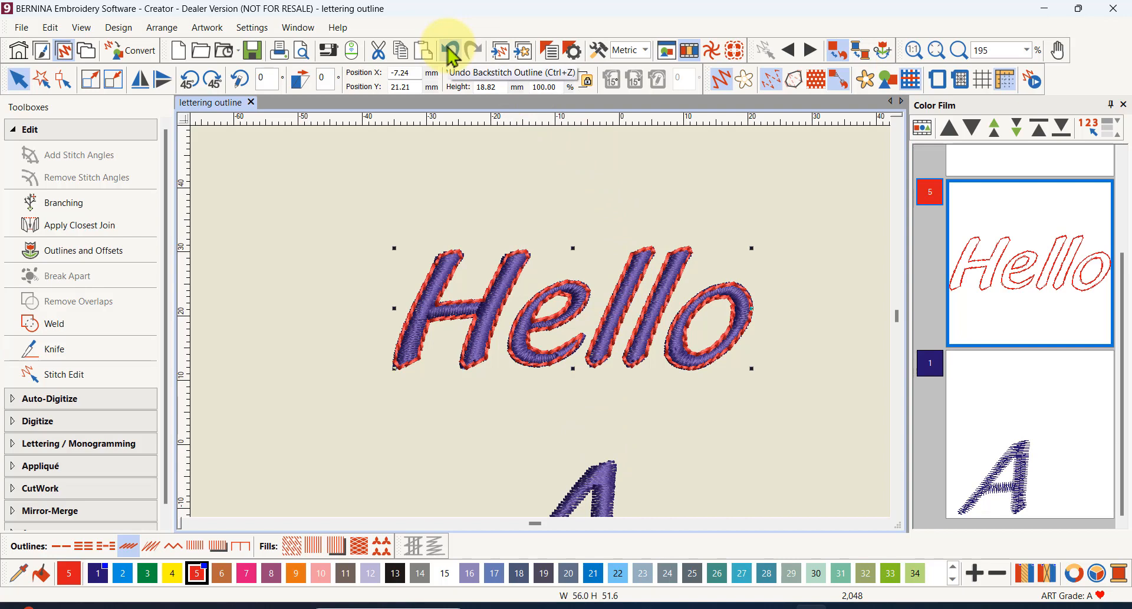
# - Delete the red Backstitch outline from Hello and list the objects individually in the Color Film again
pyautogui.click(1048, 285)
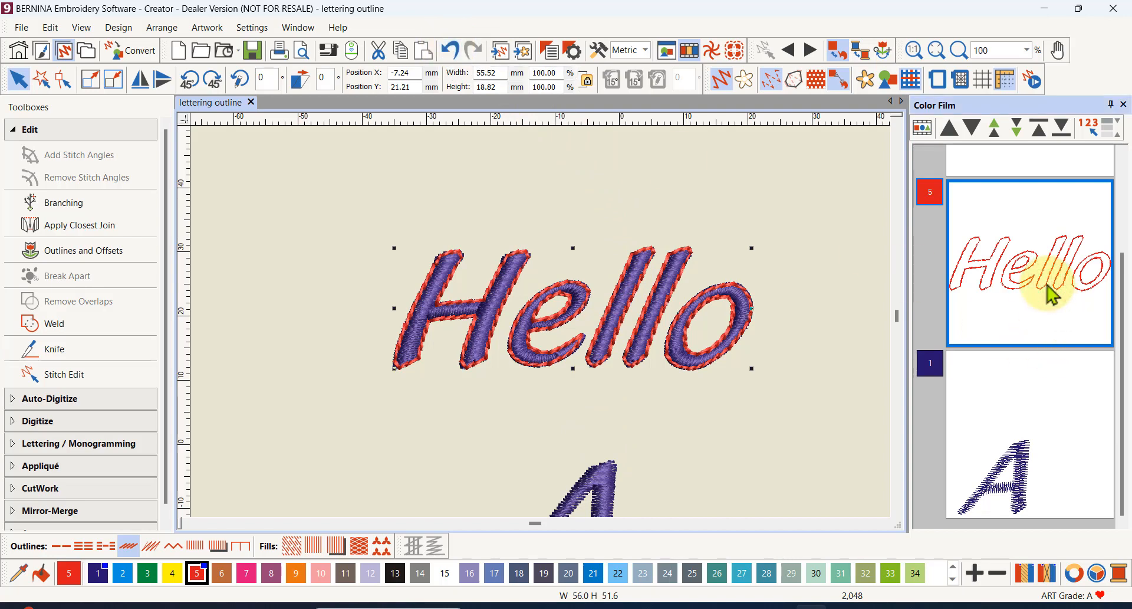
pyautogui.press('Delete')
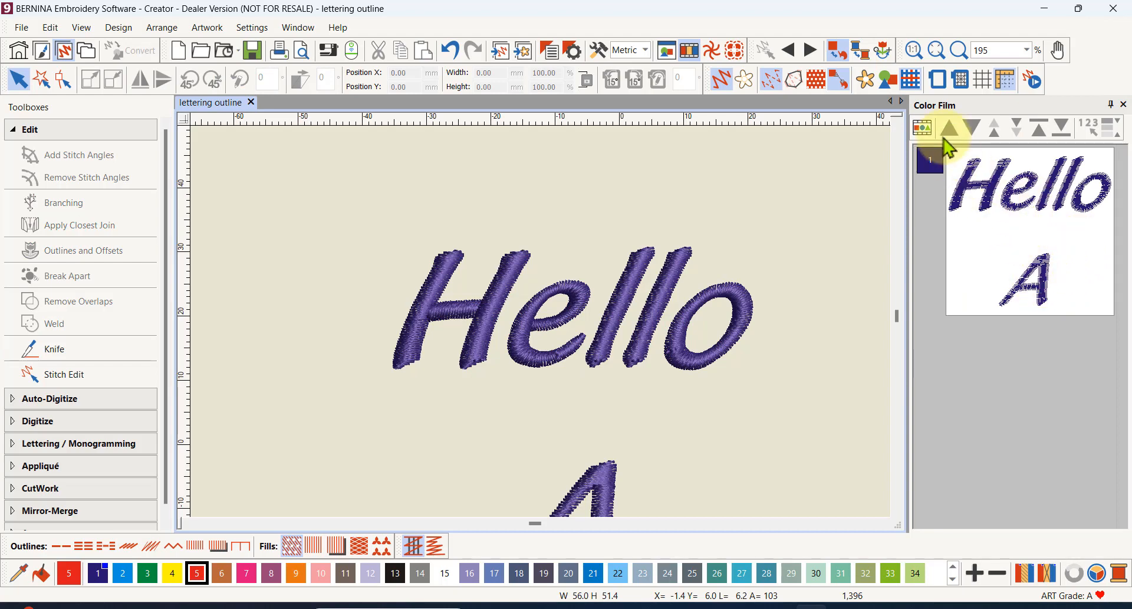
pyautogui.click(923, 127)
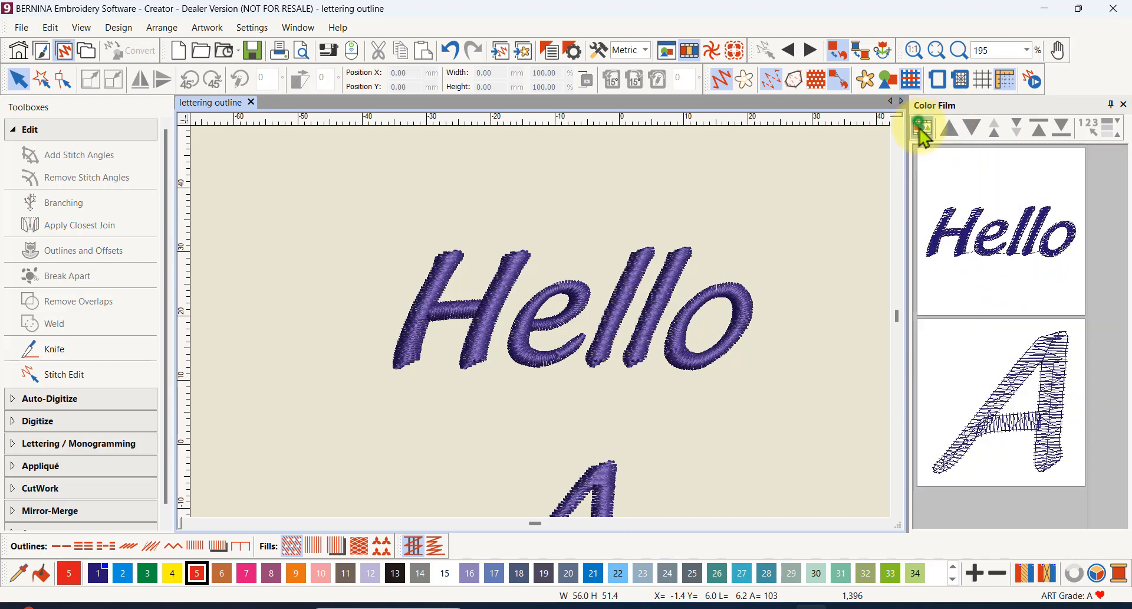
# - Create a single 4 mm Satin Line offset outline with rounded corners in color 5 BERNINA around Hello, with object outlines switched off
pyautogui.click(1005, 233)
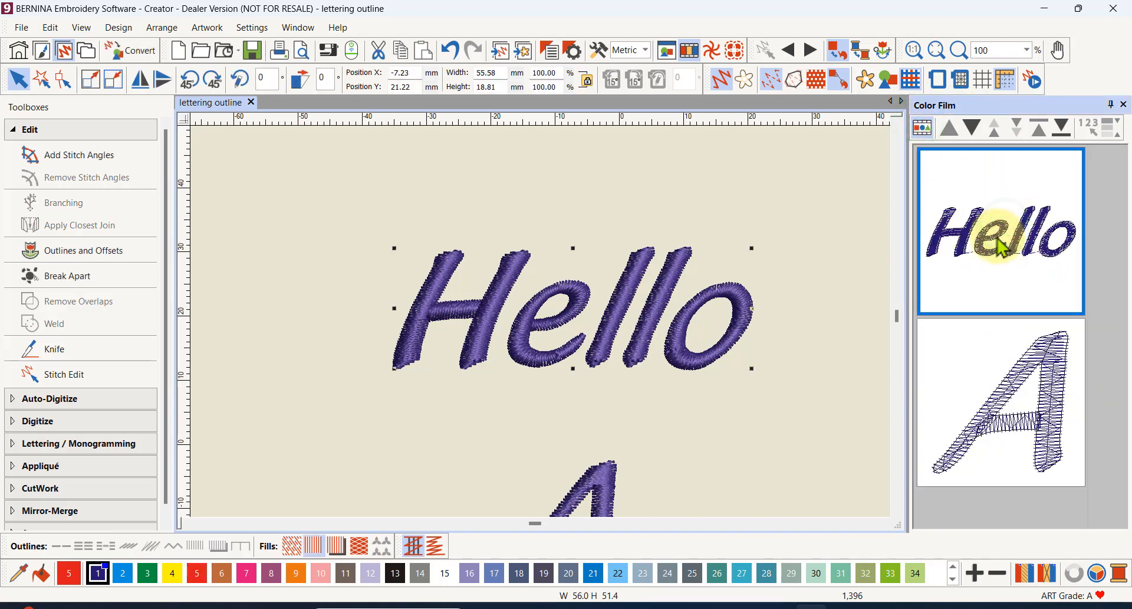
pyautogui.click(58, 249)
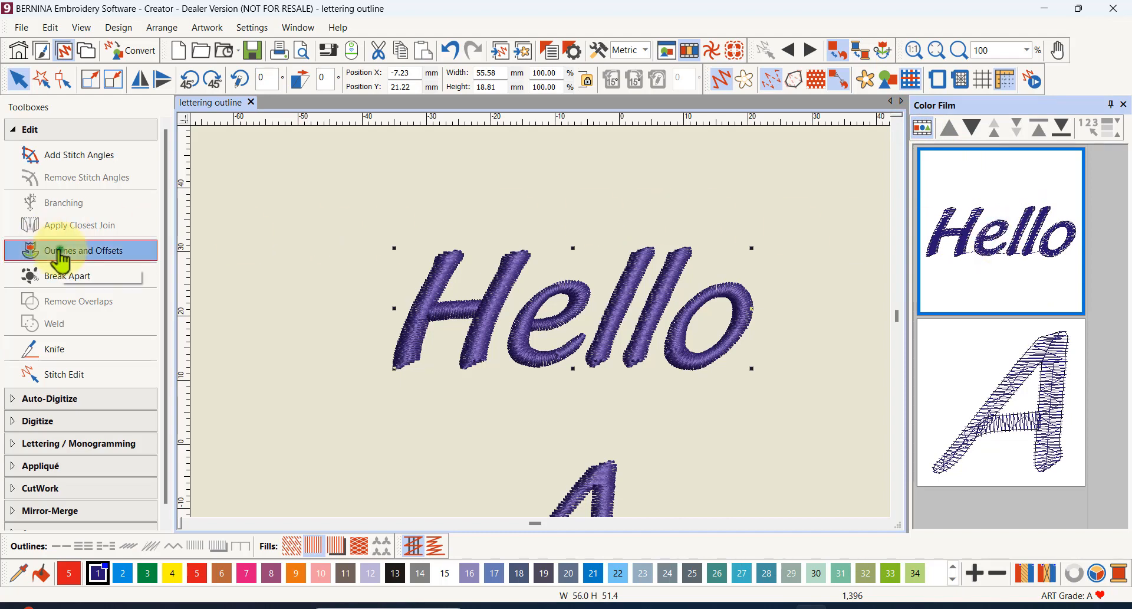
pyautogui.click(506, 266)
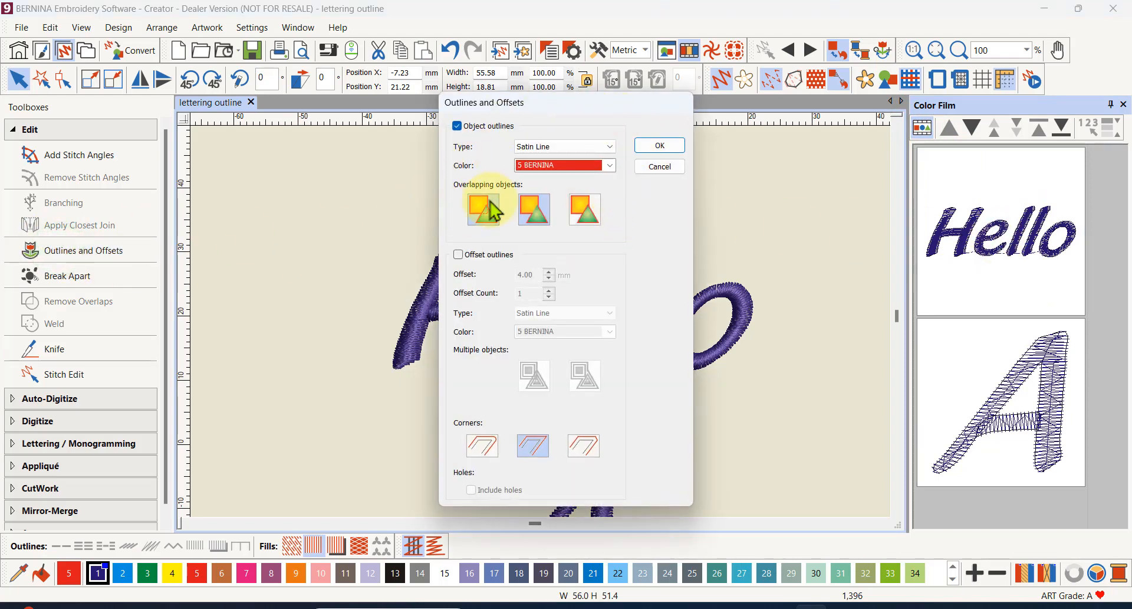
pyautogui.click(457, 126)
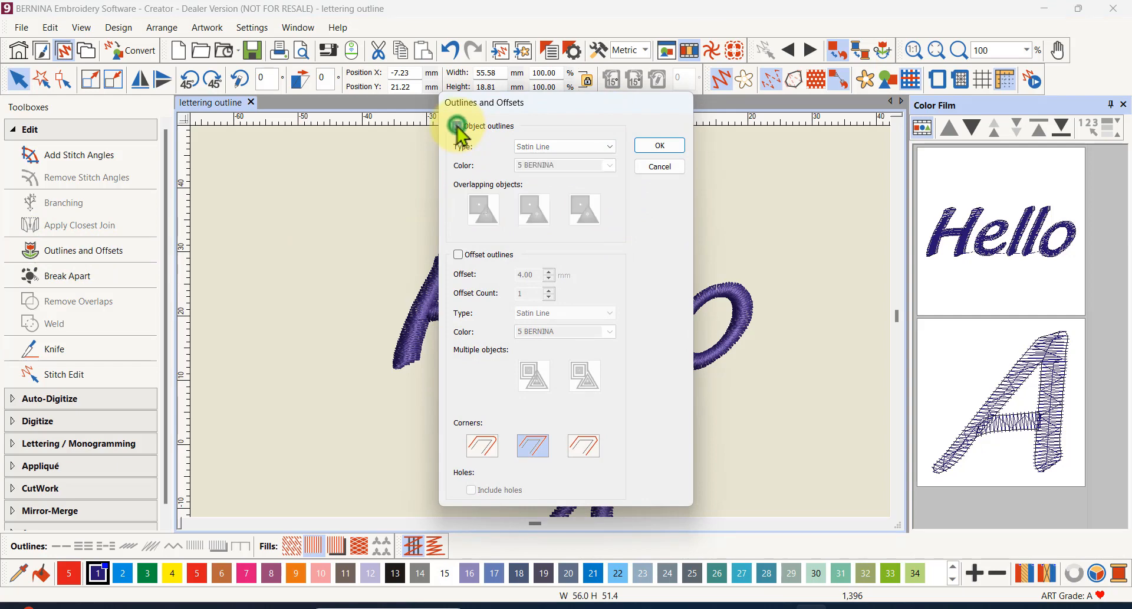
pyautogui.click(459, 255)
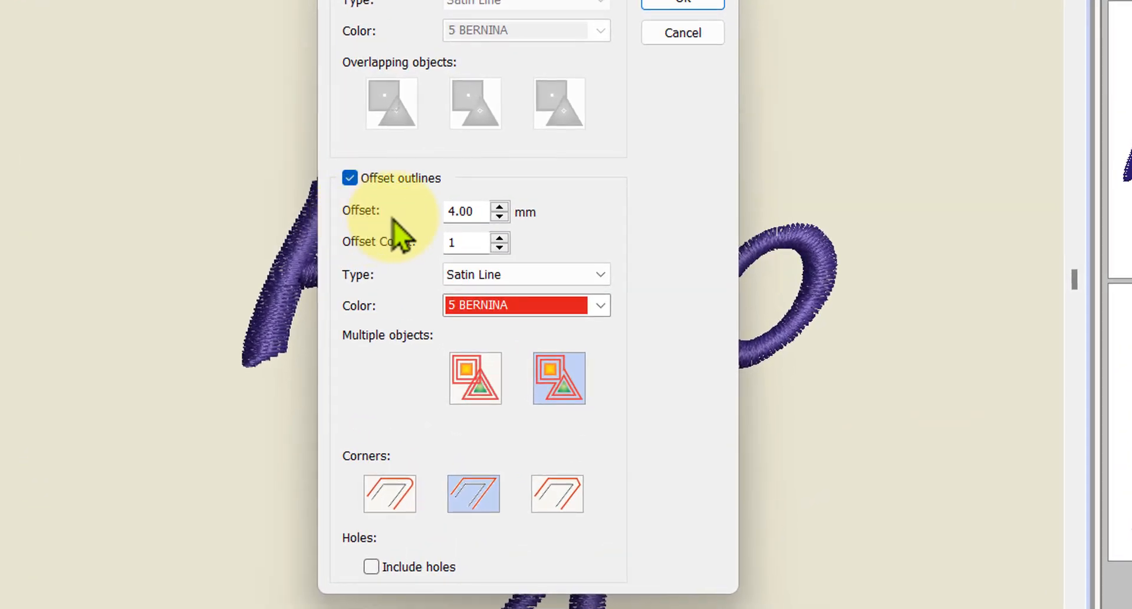
pyautogui.moveTo(572, 0); pyautogui.dragTo(1063, 0)
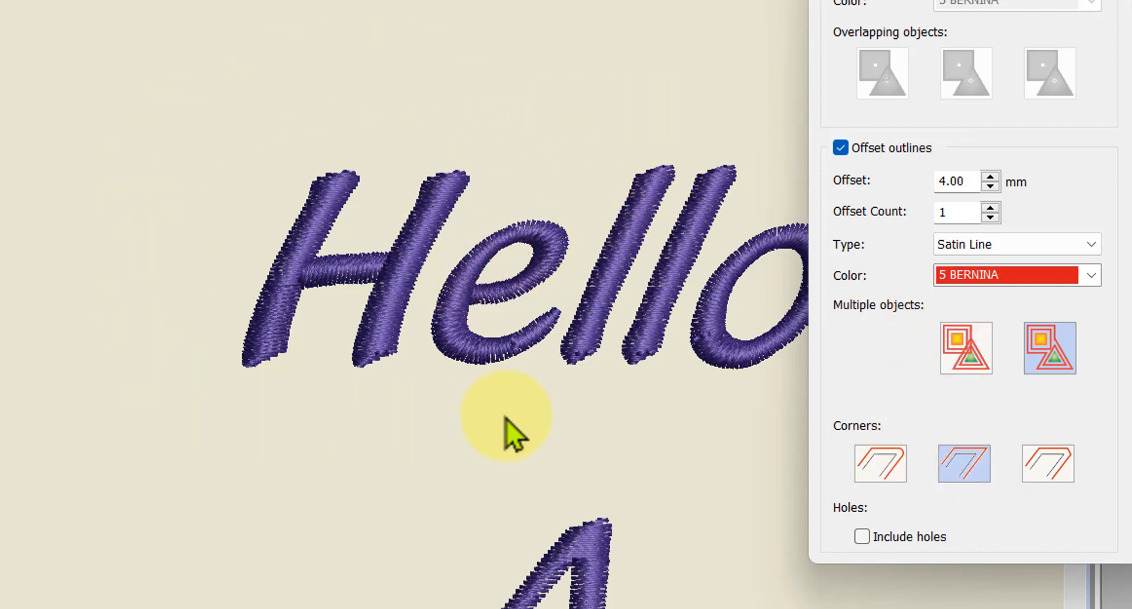
pyautogui.click(887, 471)
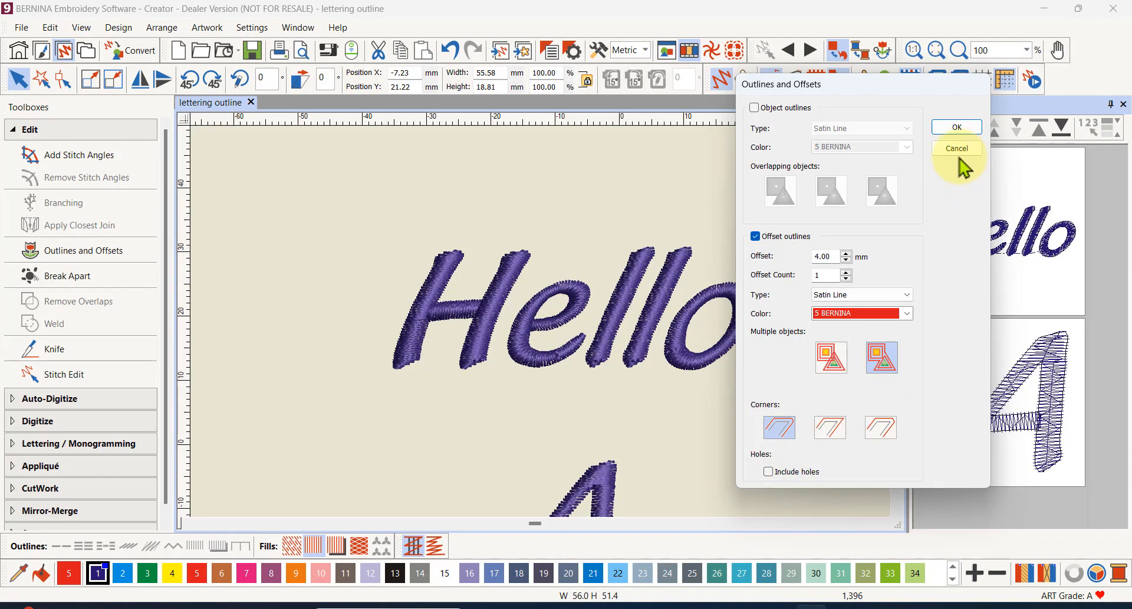
pyautogui.click(968, 129)
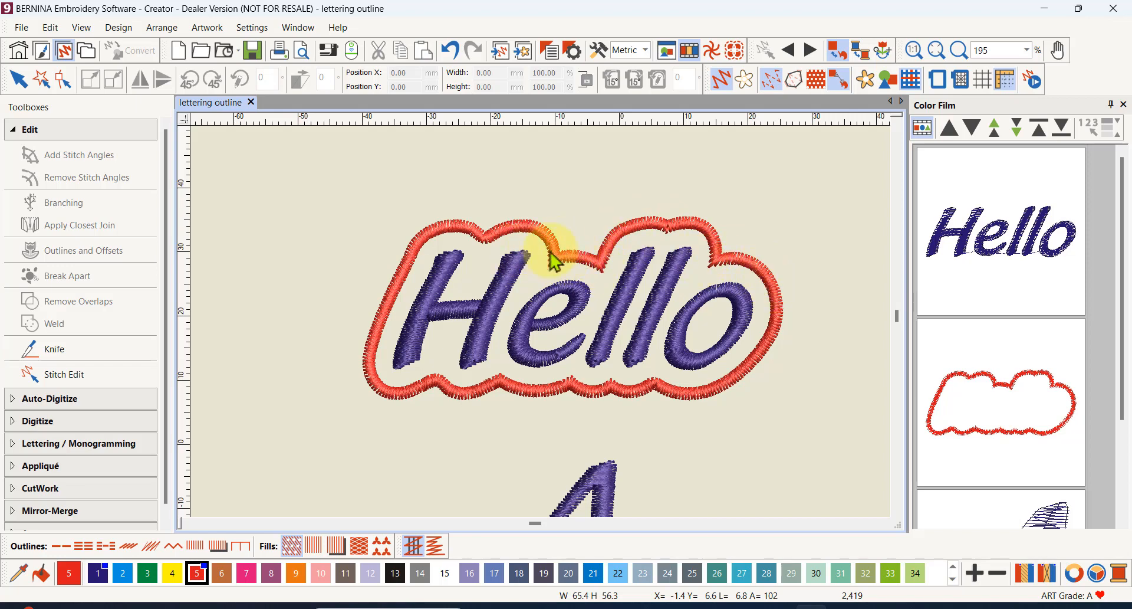
# - Undo the single offset outline and create a set around Hello with an offset count of 3 at 4 mm instead
pyautogui.click(451, 50)
pyautogui.click(577, 297)
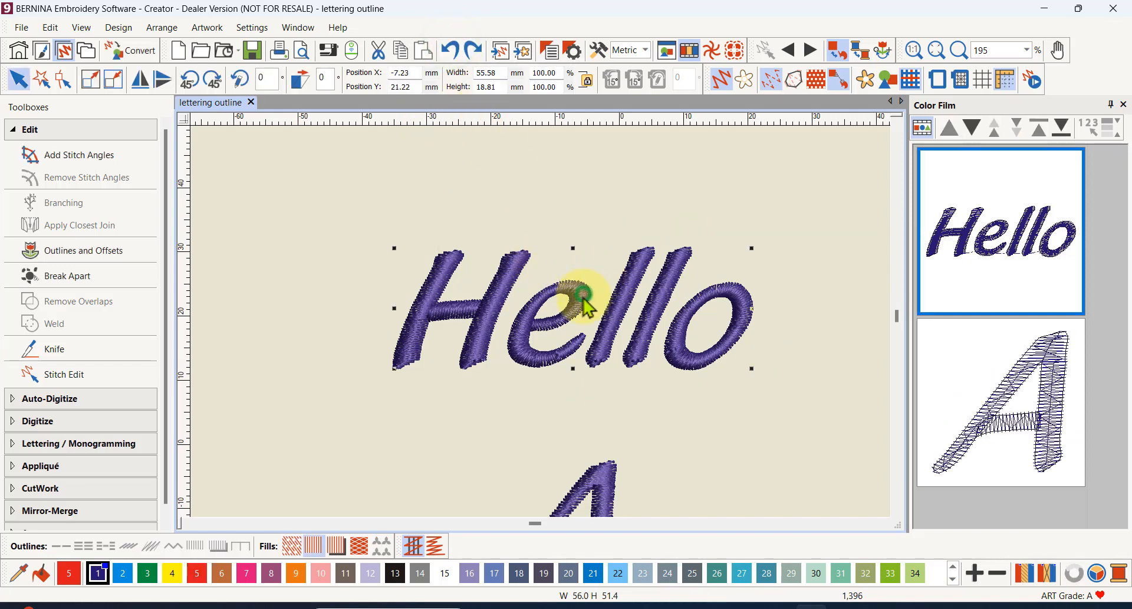
pyautogui.click(91, 253)
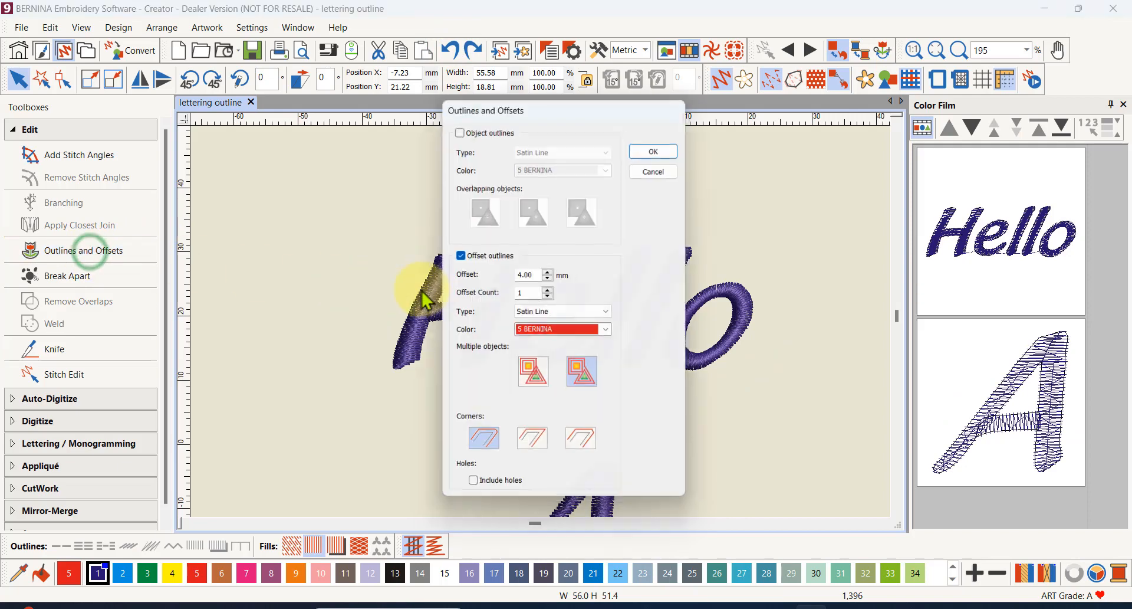
pyautogui.doubleClick(528, 293)
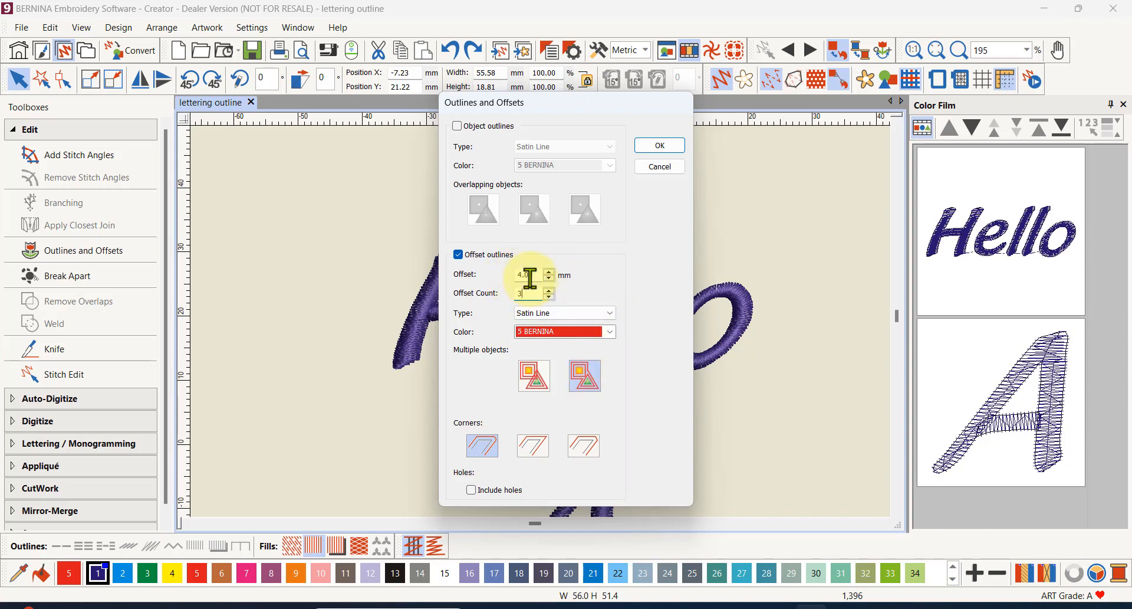
pyautogui.click(665, 145)
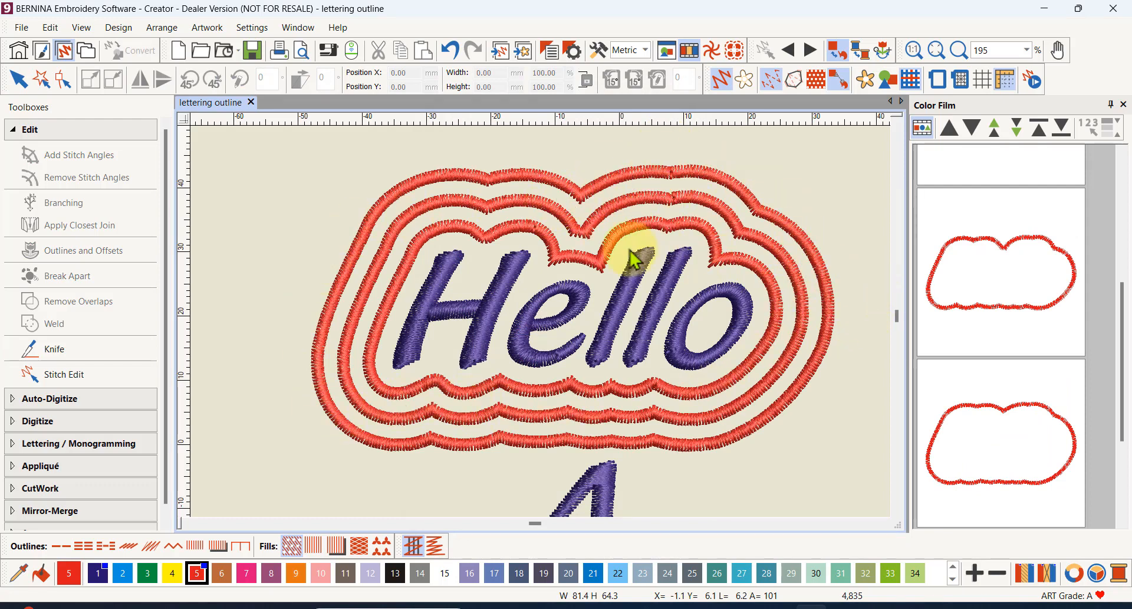
# - Recolor the middle offset outline around Hello with color 1
pyautogui.press('1')
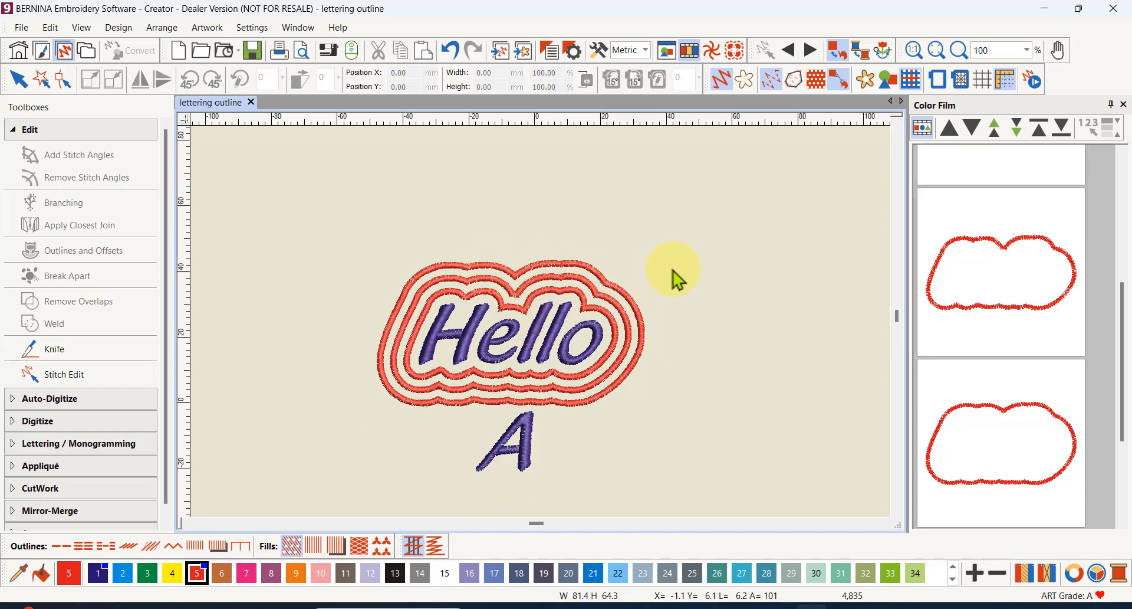
pyautogui.scroll(4, 528, 311)
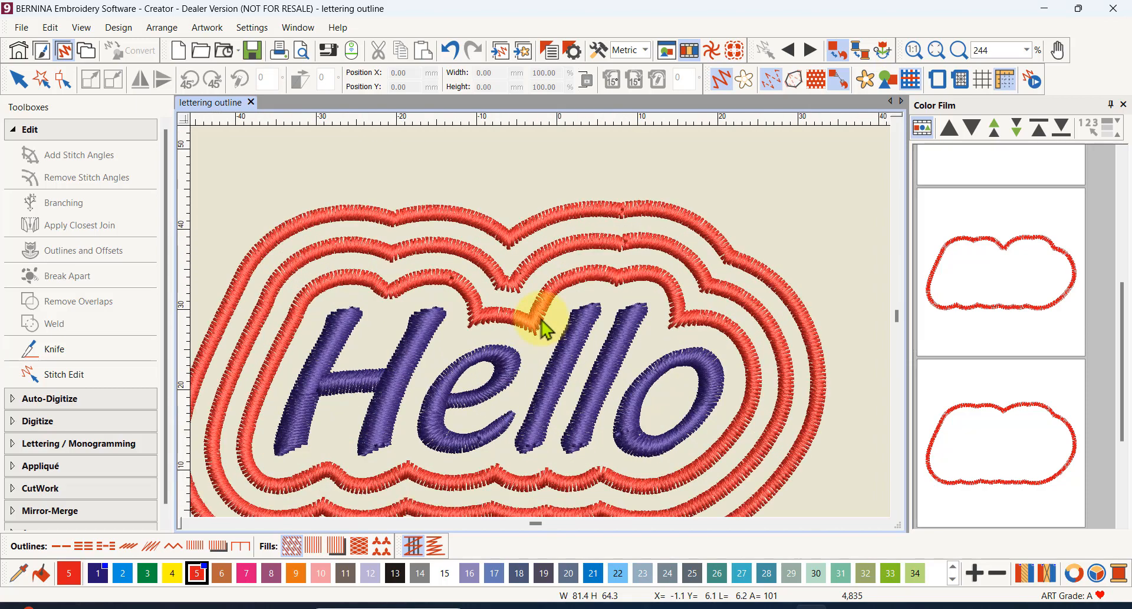
pyautogui.scroll(-2, 672, 255)
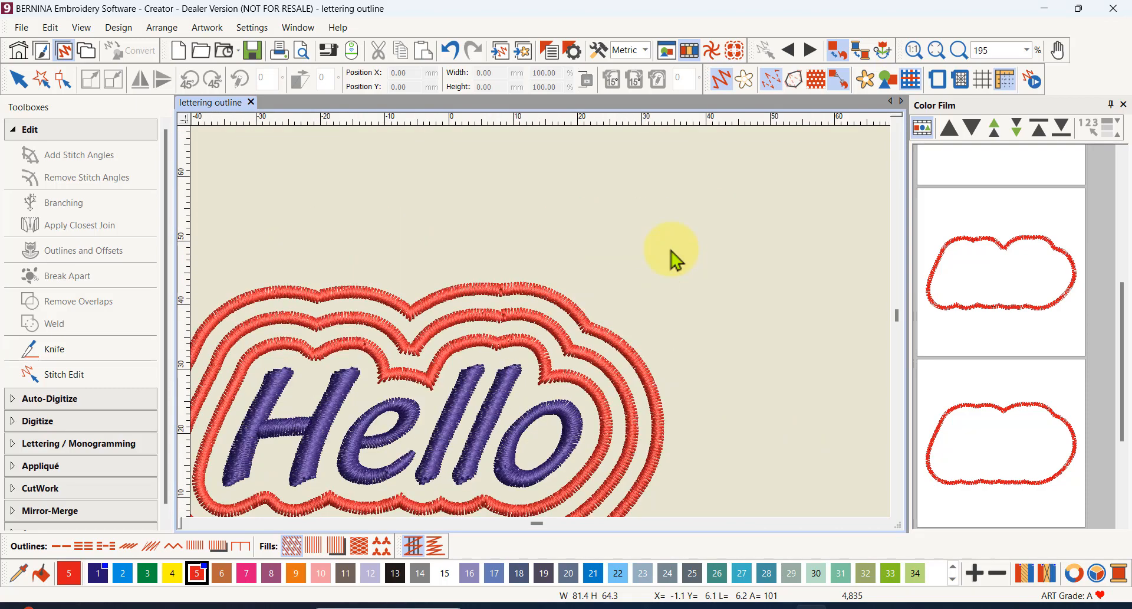
pyautogui.scroll(-2, 542, 328)
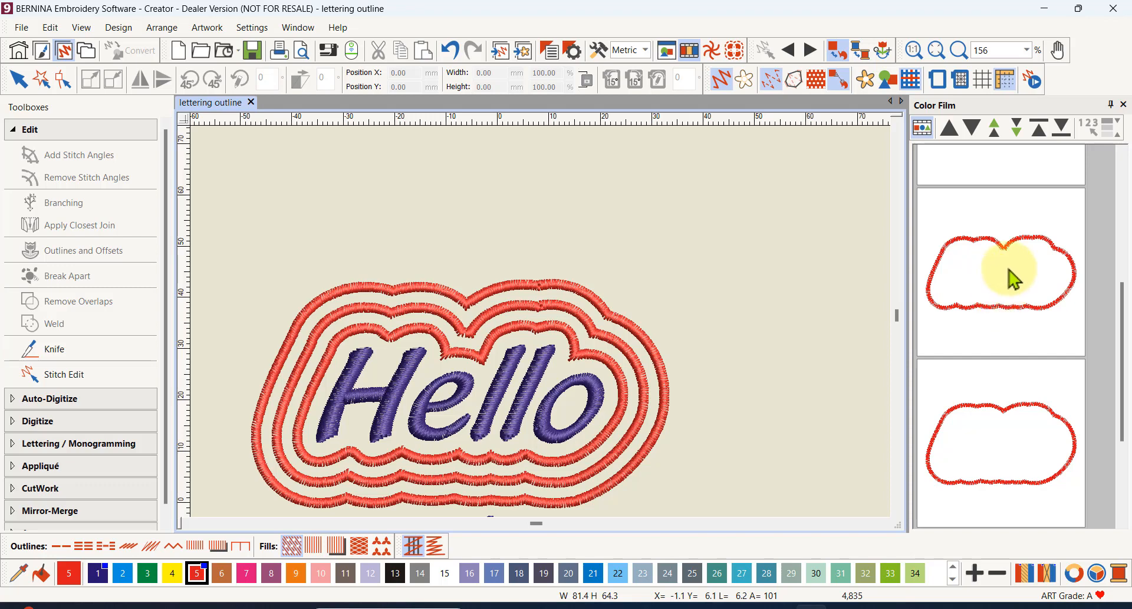
pyautogui.scroll(4, 1009, 277)
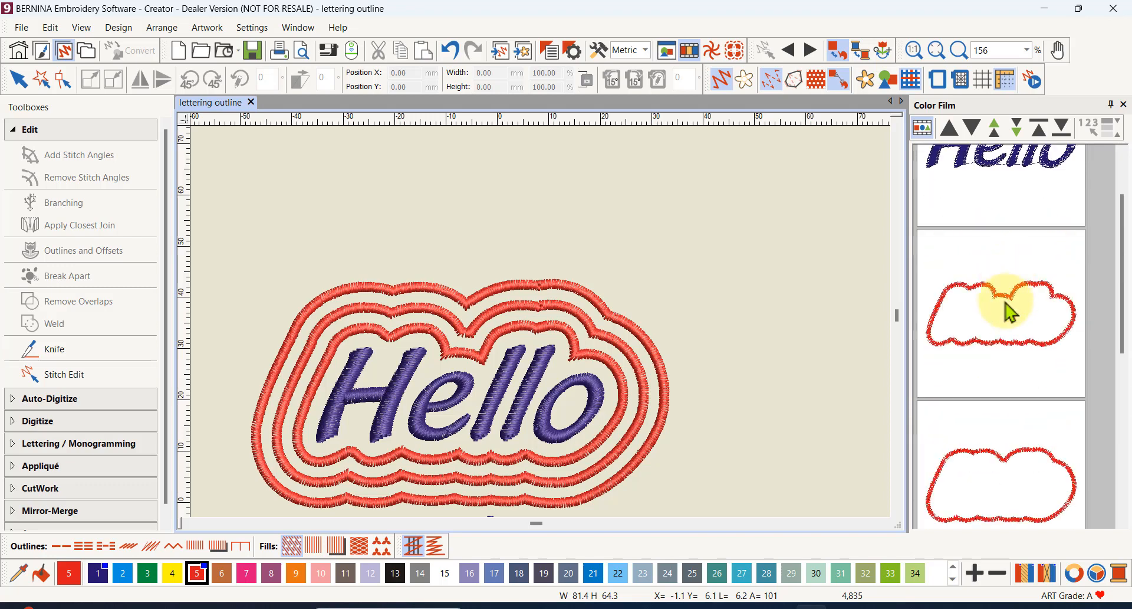
pyautogui.click(1006, 463)
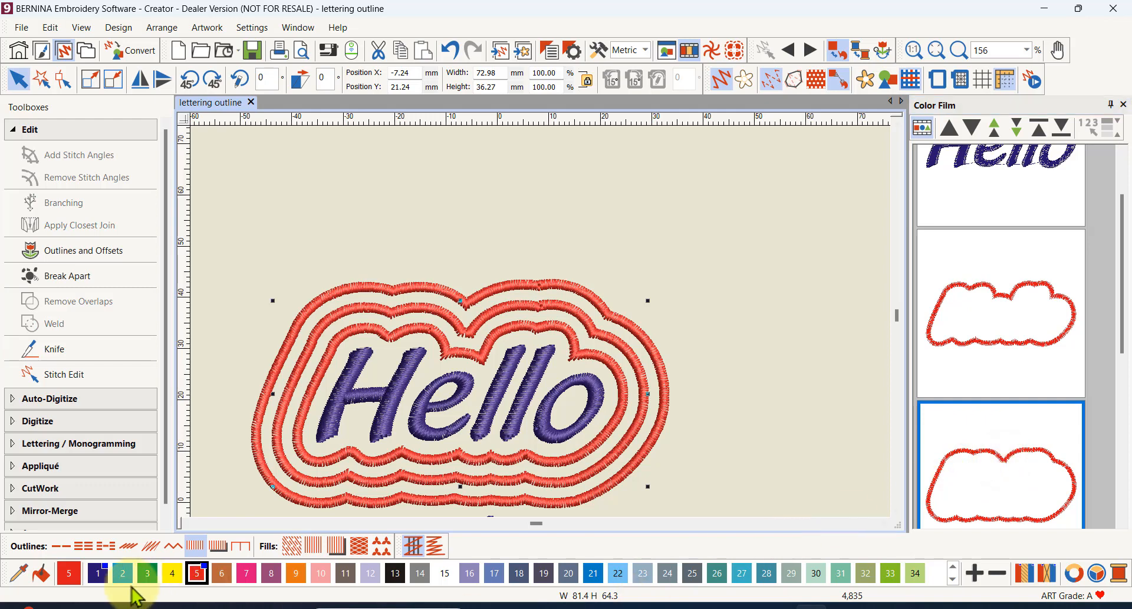
pyautogui.click(98, 573)
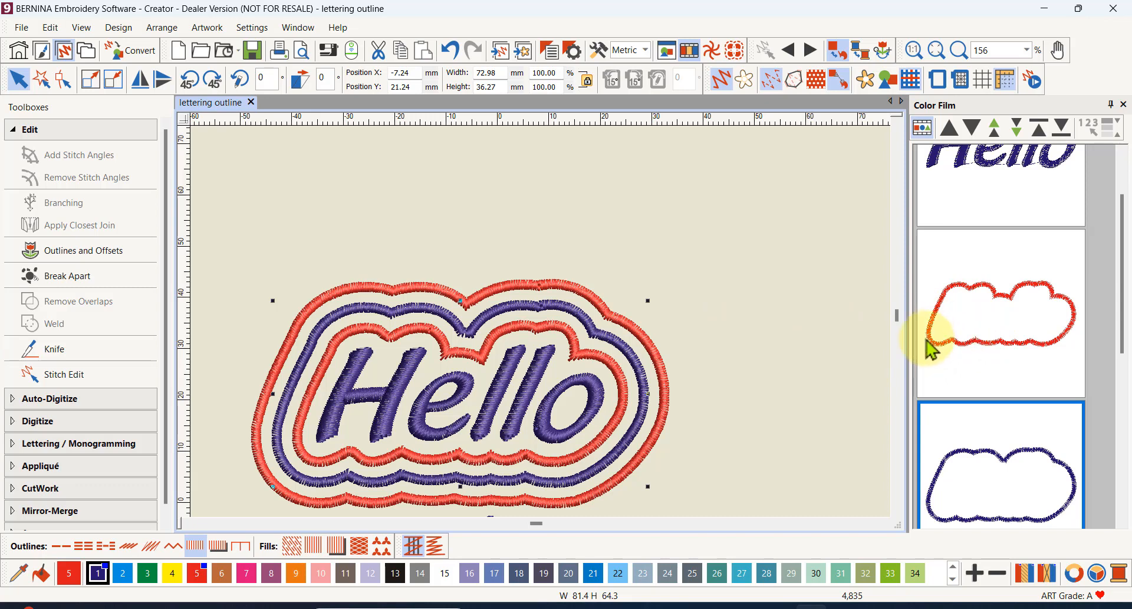
# - Show the design as plain stitches and convert the innermost offset outline to Zigzag without underlay
pyautogui.click(991, 339)
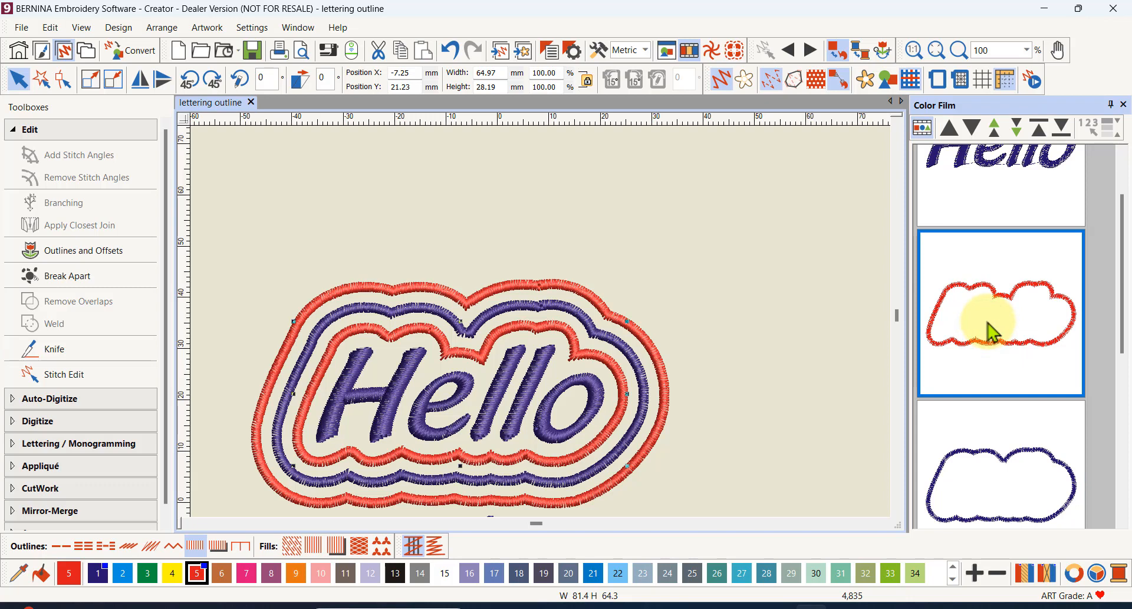
pyautogui.click(720, 79)
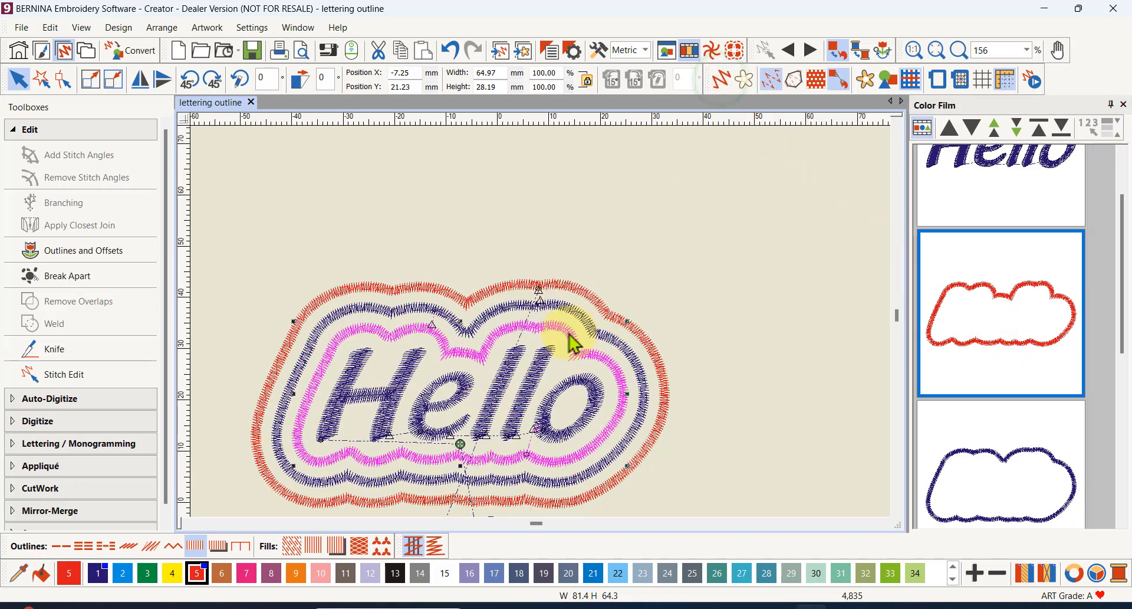
pyautogui.click(173, 546)
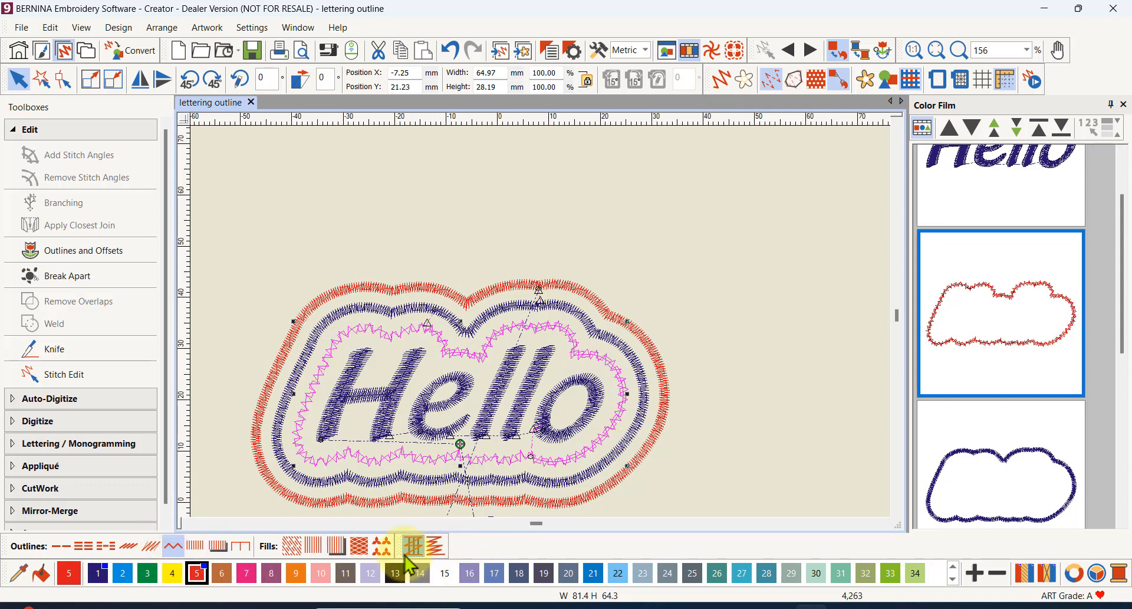
pyautogui.click(412, 549)
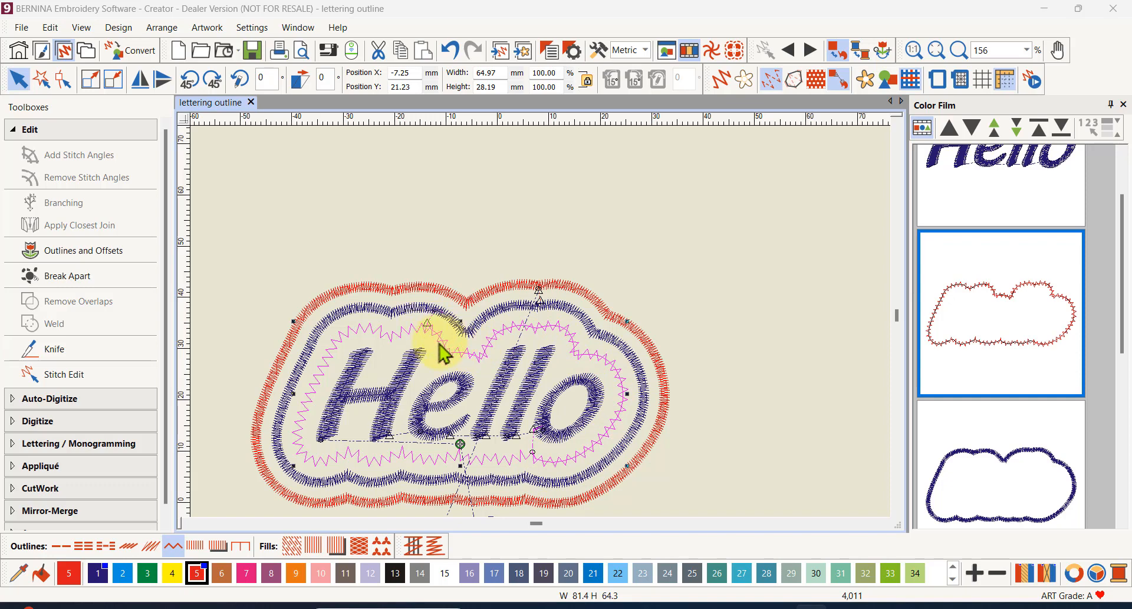
# - Convert the innermost offset outline to a Blanket outline and look at its stitch settings
pyautogui.click(239, 547)
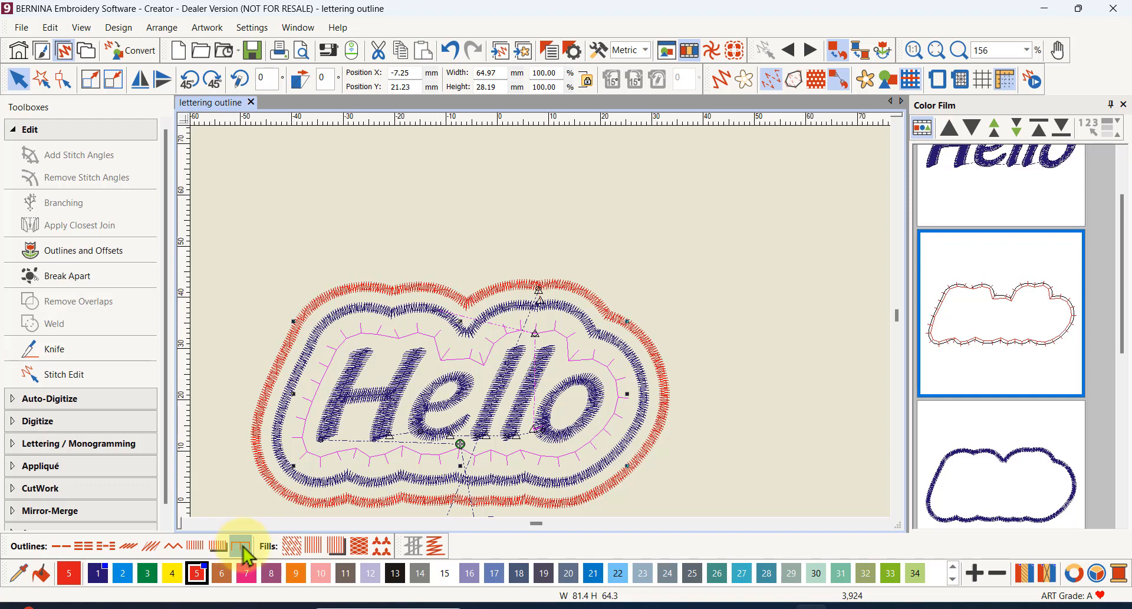
pyautogui.rightClick(242, 548)
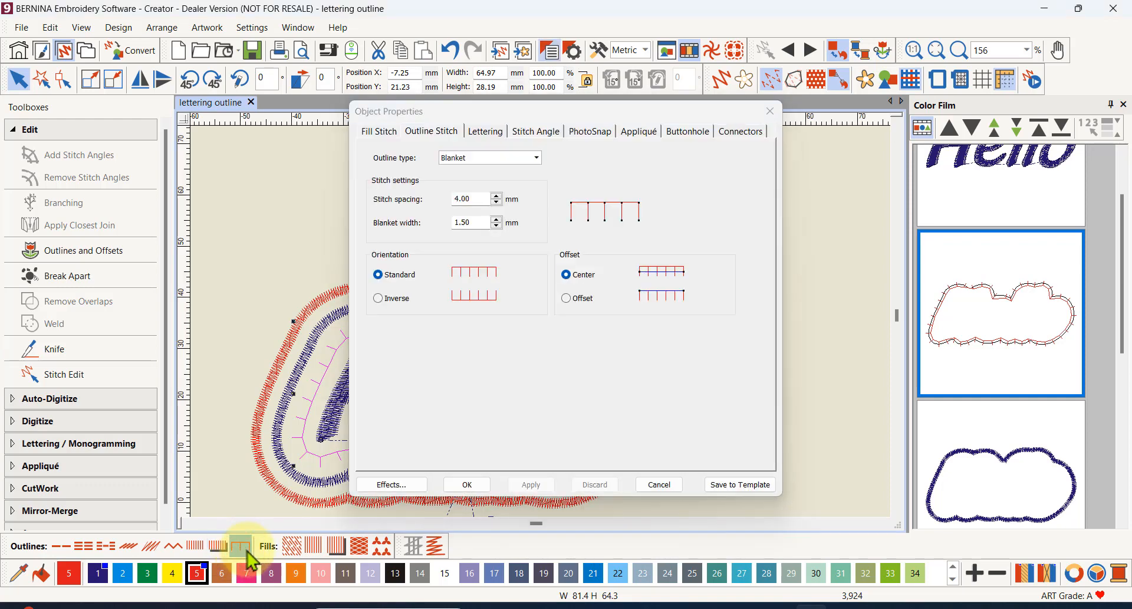
pyautogui.click(848, 285)
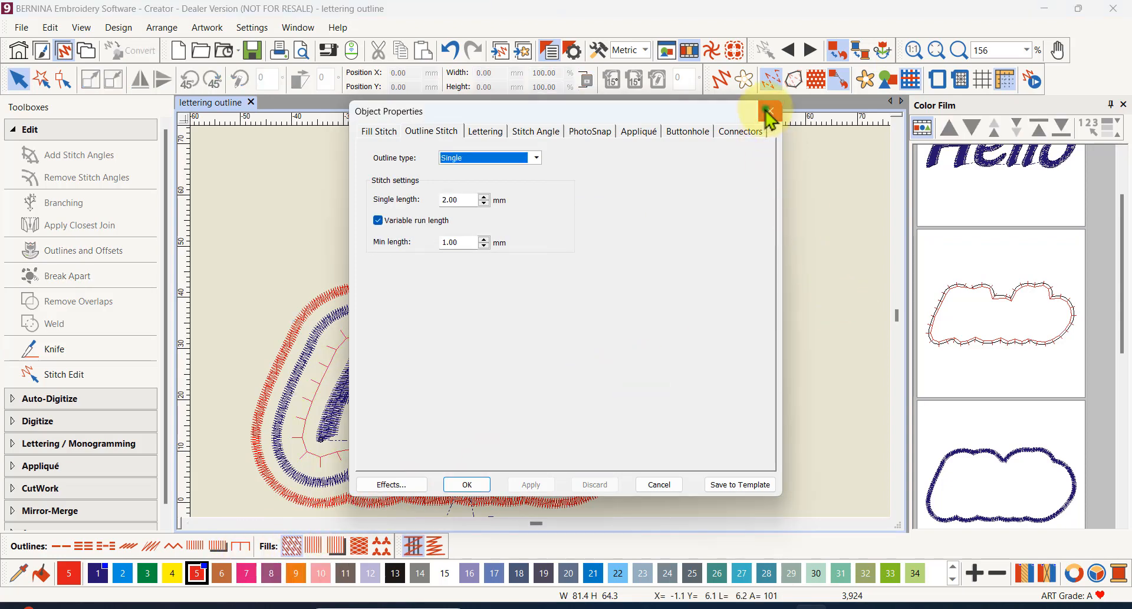
pyautogui.click(769, 112)
# - Set the innermost Blanket outline's orientation to Inverse in its object properties and apply it with the lettering in view
pyautogui.click(983, 313)
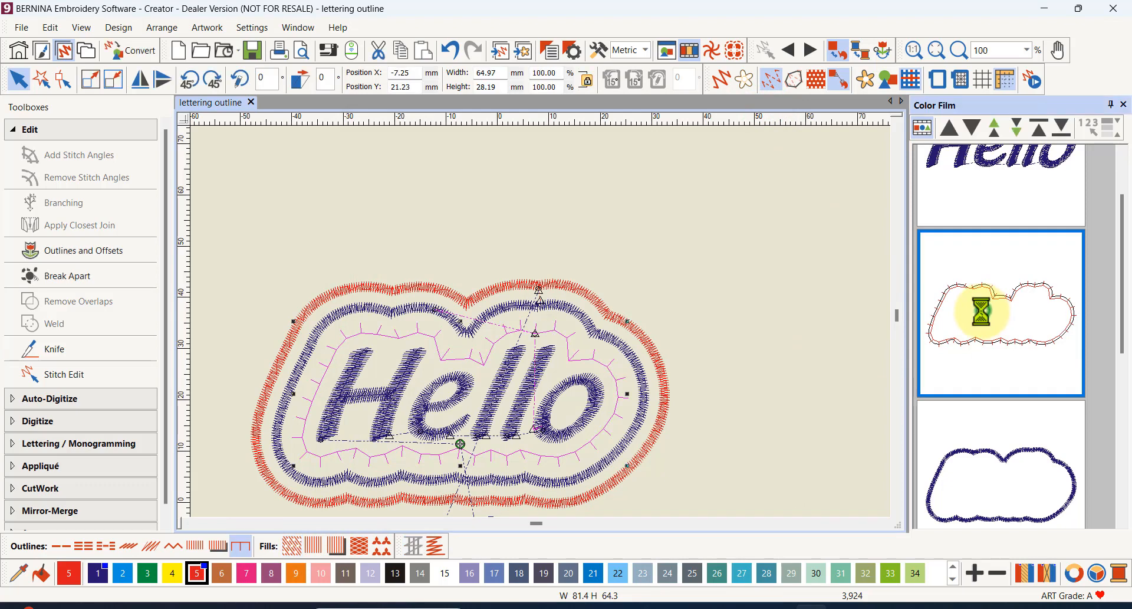
pyautogui.rightClick(981, 313)
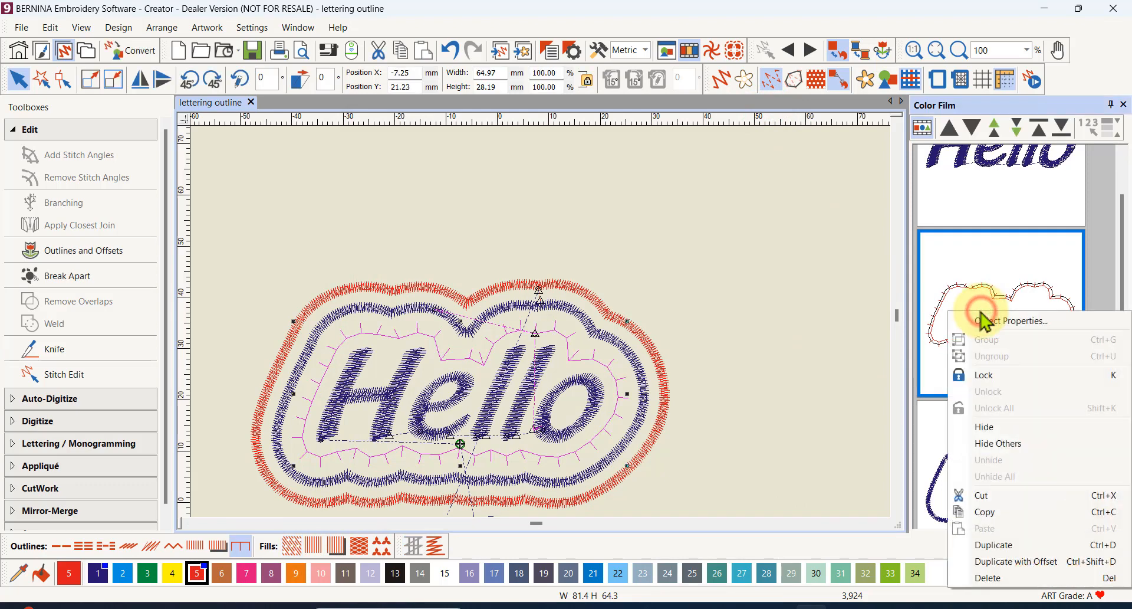
pyautogui.click(999, 322)
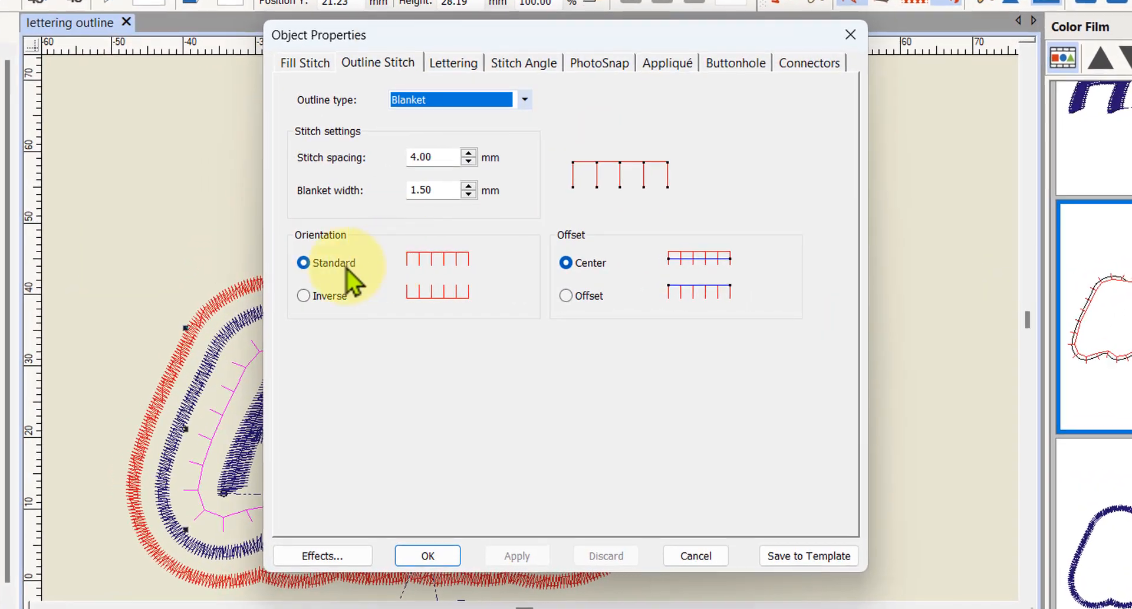
pyautogui.moveTo(475, 27); pyautogui.dragTo(951, 1)
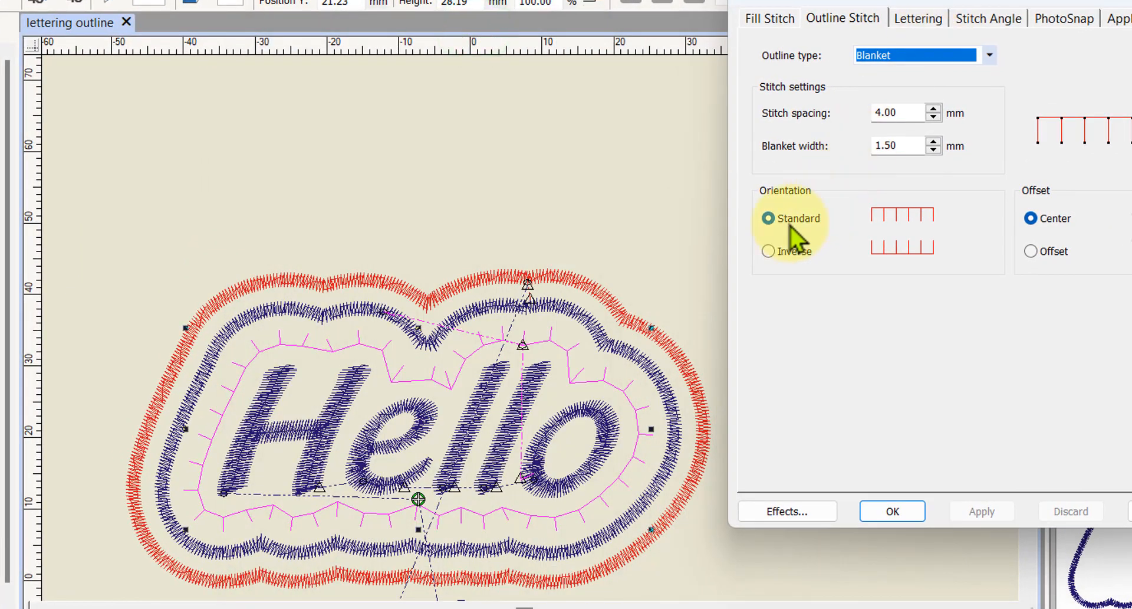
pyautogui.click(768, 251)
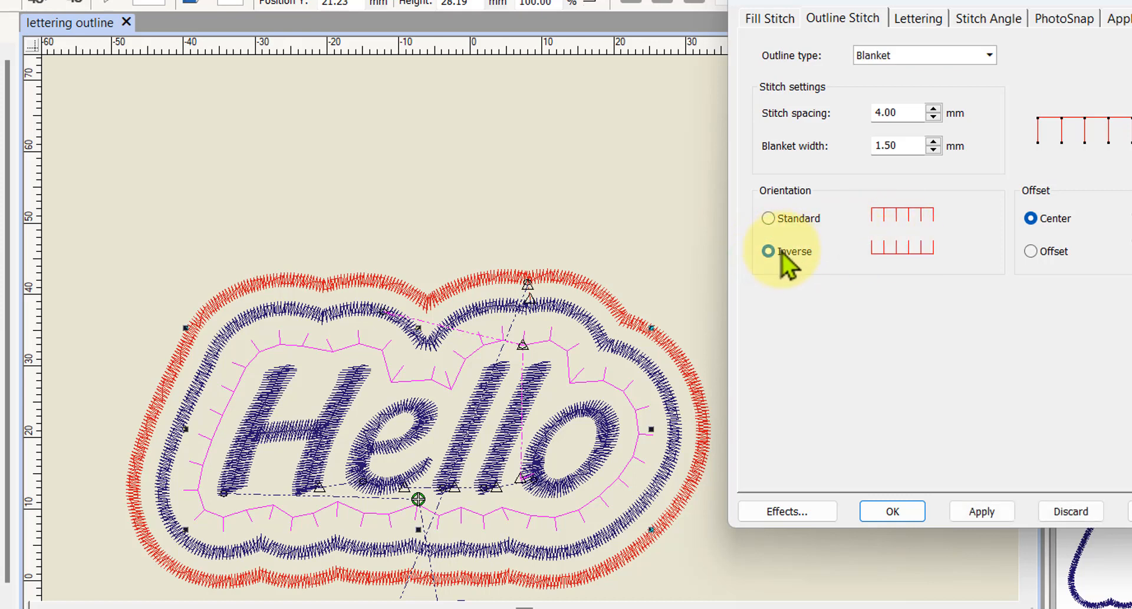
pyautogui.click(963, 515)
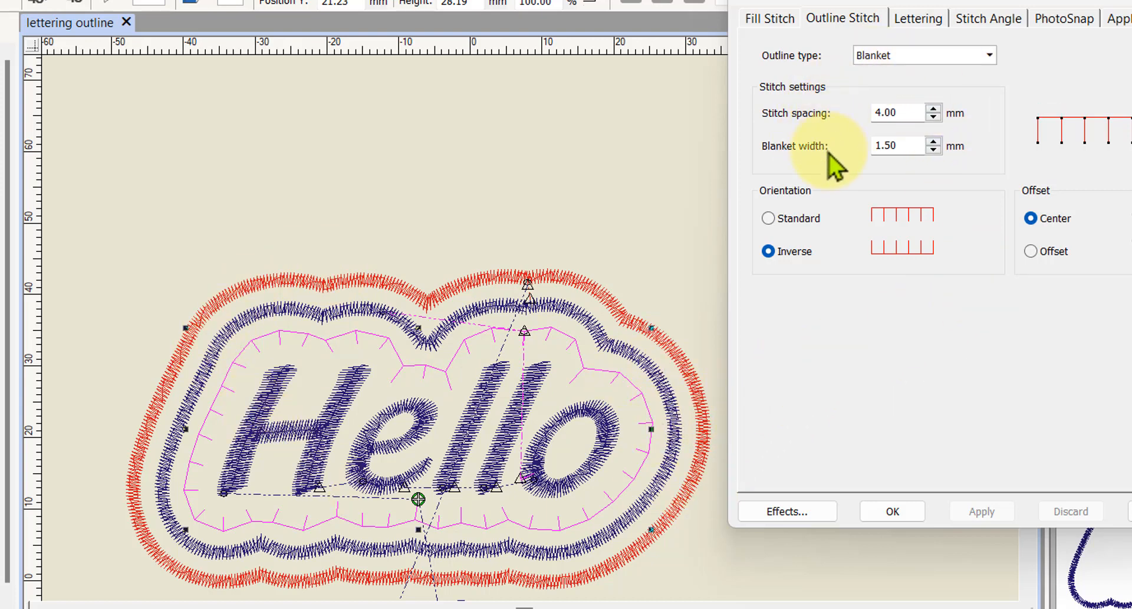
# - Set the innermost Blanket outline's stitch spacing to 3 mm and apply it
pyautogui.click(909, 145)
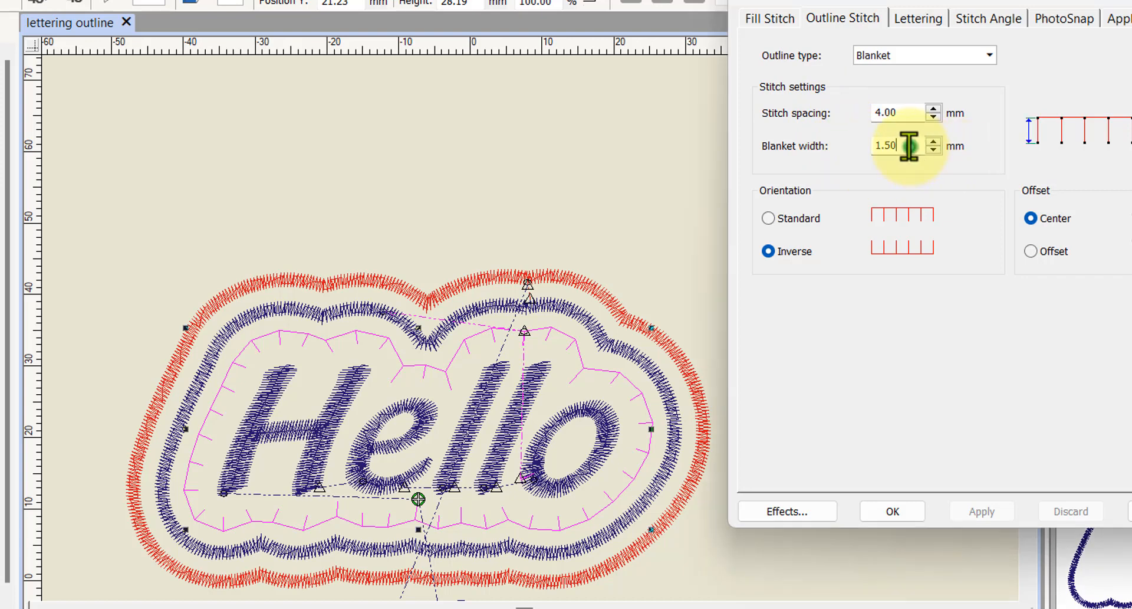
pyautogui.moveTo(897, 145); pyautogui.dragTo(851, 144)
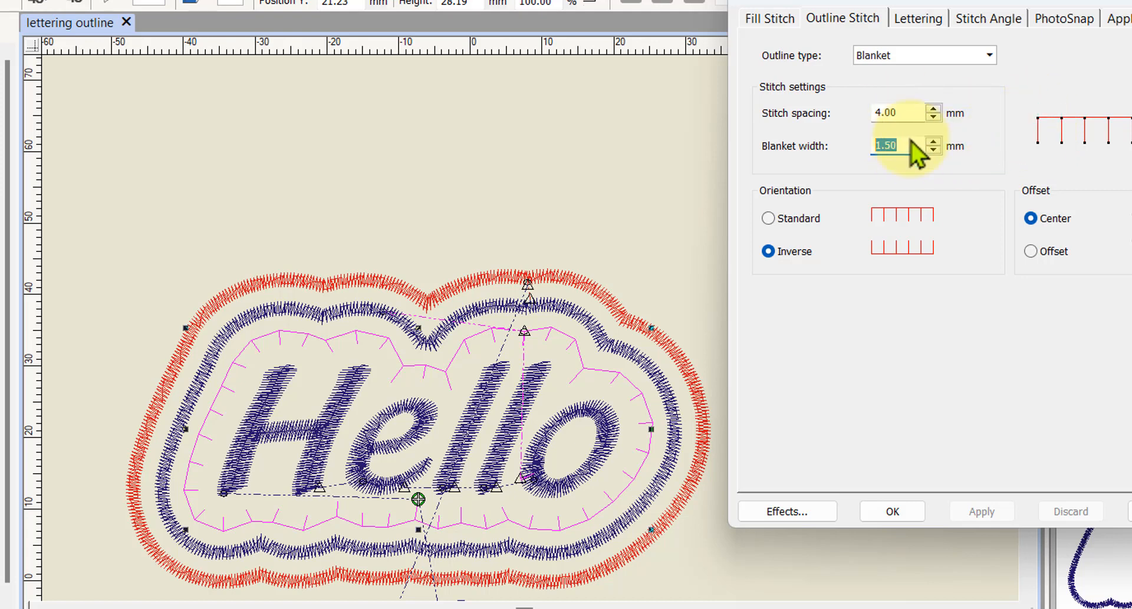
pyautogui.moveTo(910, 146); pyautogui.dragTo(849, 144)
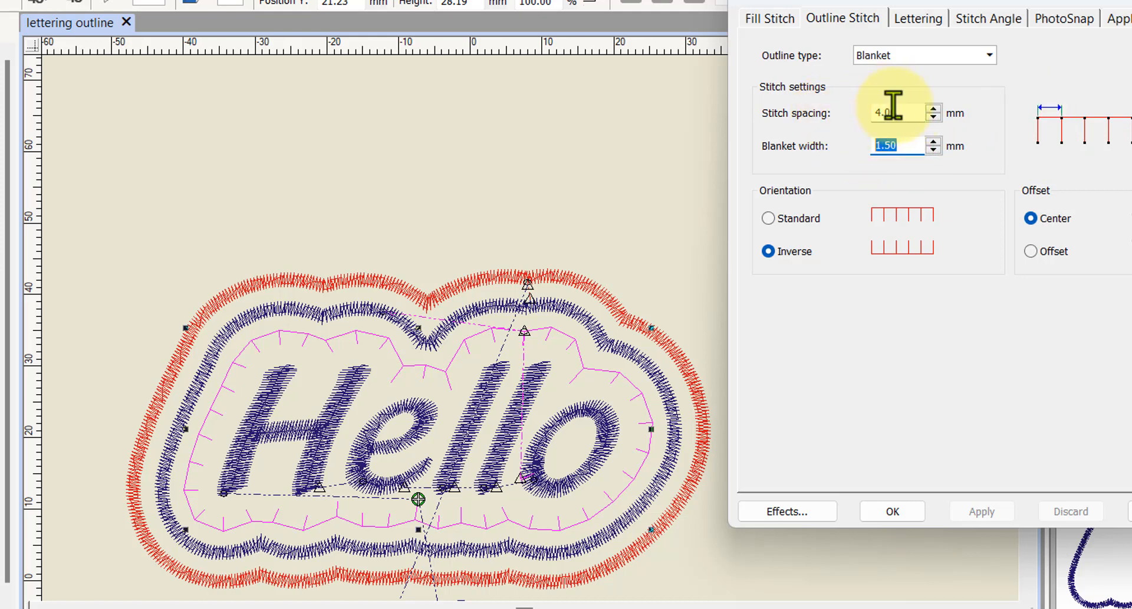
pyautogui.moveTo(912, 110); pyautogui.dragTo(852, 110)
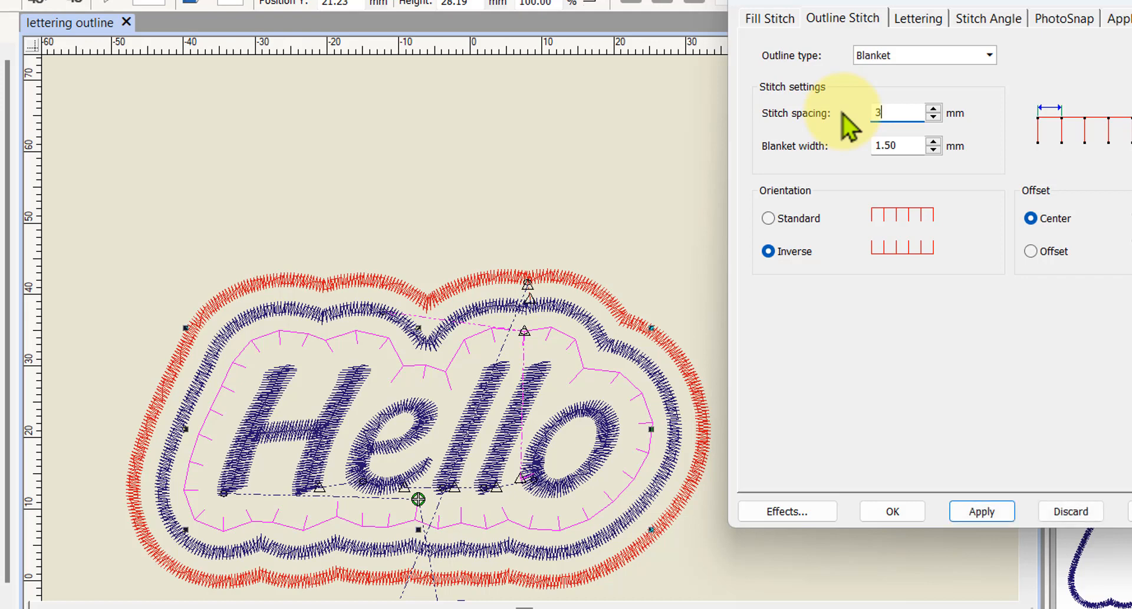
pyautogui.click(972, 509)
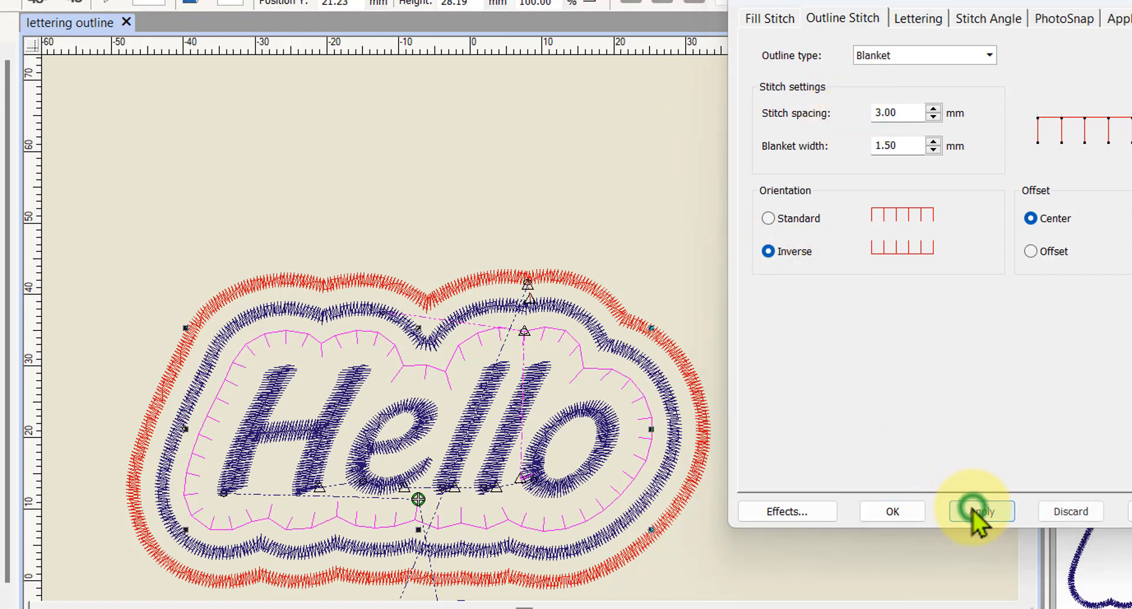
# - Set the innermost Blanket outline's stitch spacing to 2 mm, apply it and close its object properties
pyautogui.doubleClick(904, 109)
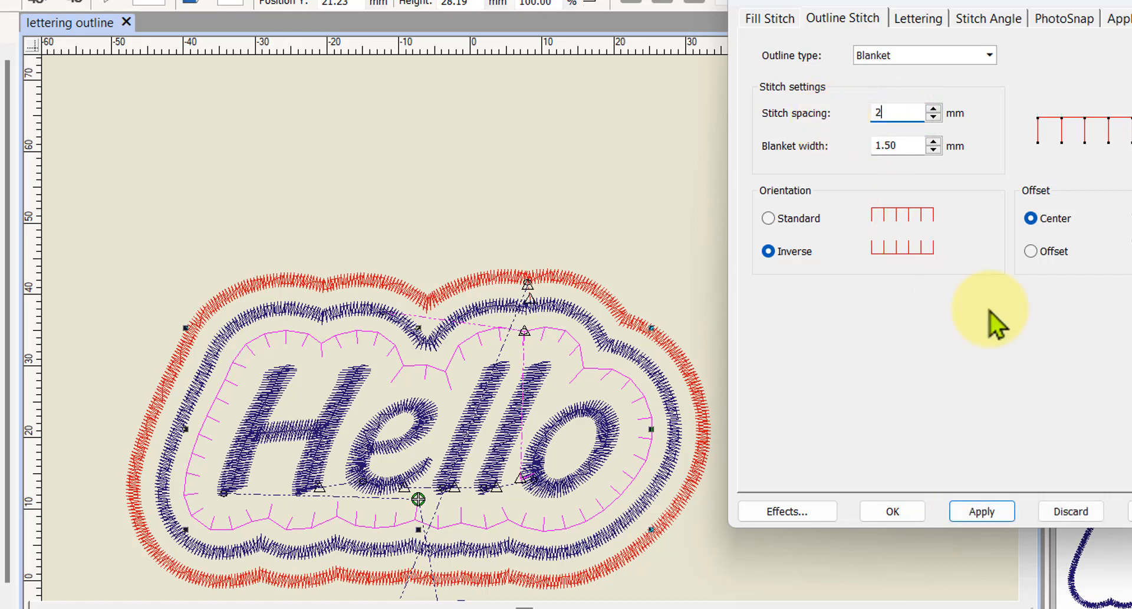
pyautogui.click(973, 511)
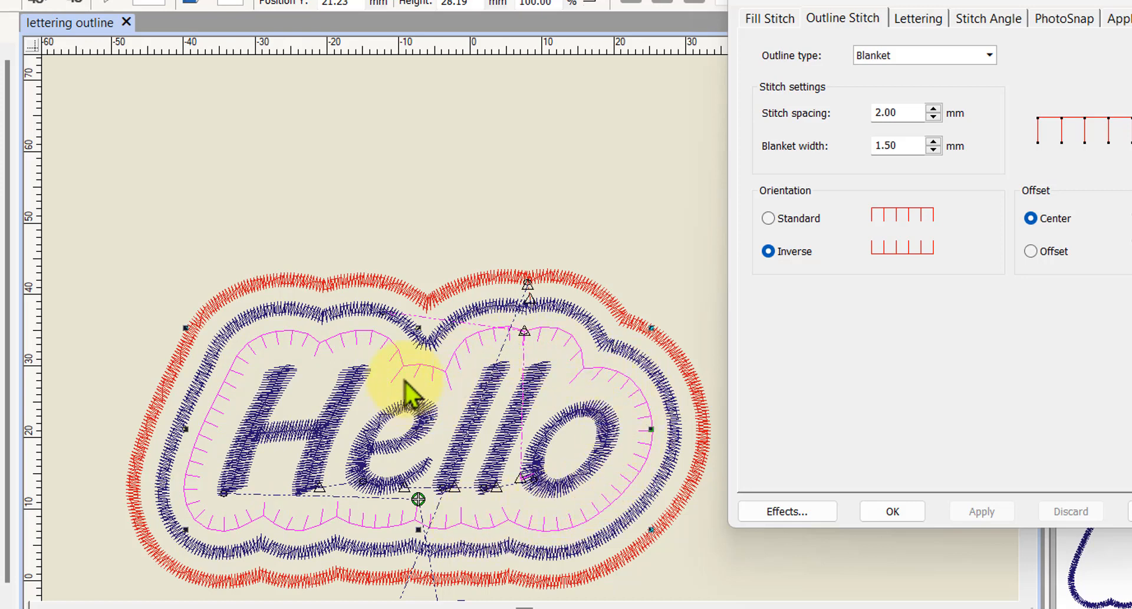
pyautogui.click(888, 511)
# - Move the letter A from below Hello to an empty area well to the right of the lettering
pyautogui.scroll(-3, 480, 339)
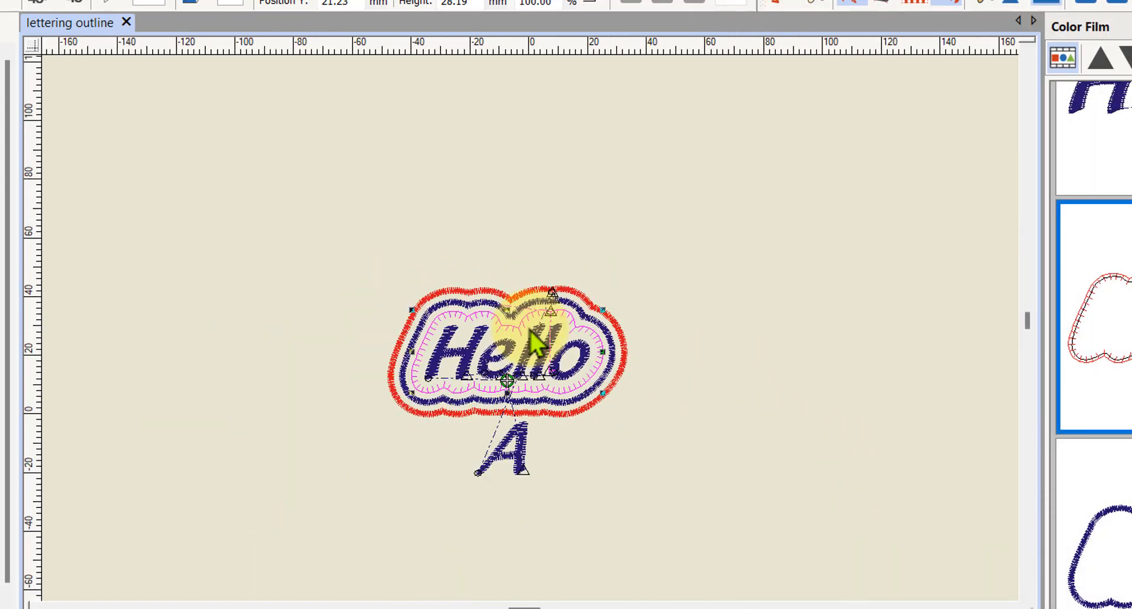
pyautogui.click(519, 459)
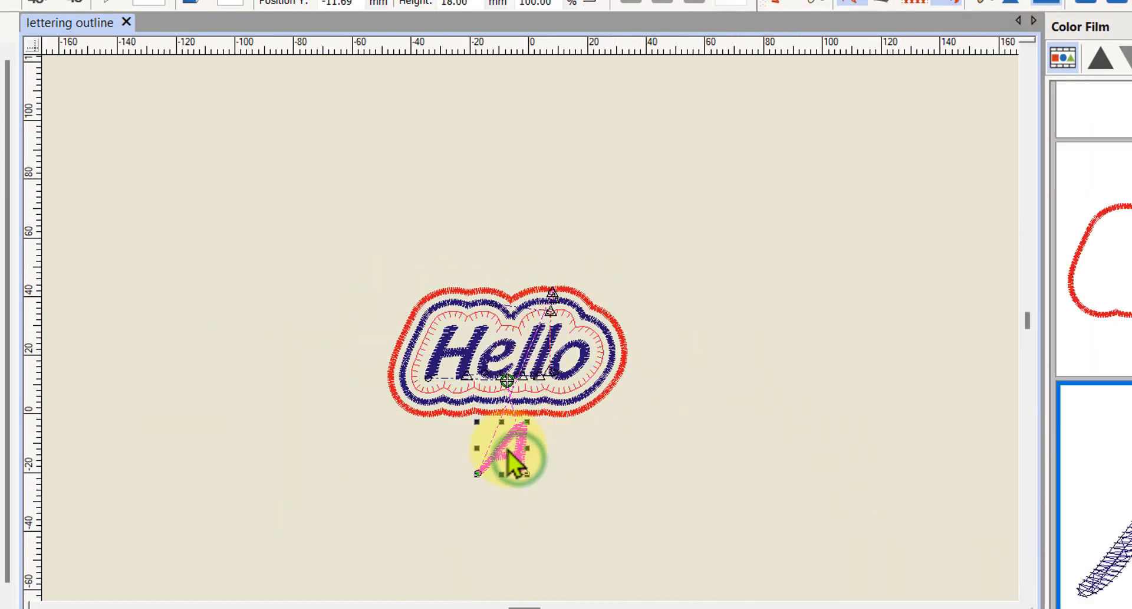
pyautogui.moveTo(522, 451); pyautogui.dragTo(838, 335)
pyautogui.scroll(4, 528, 328)
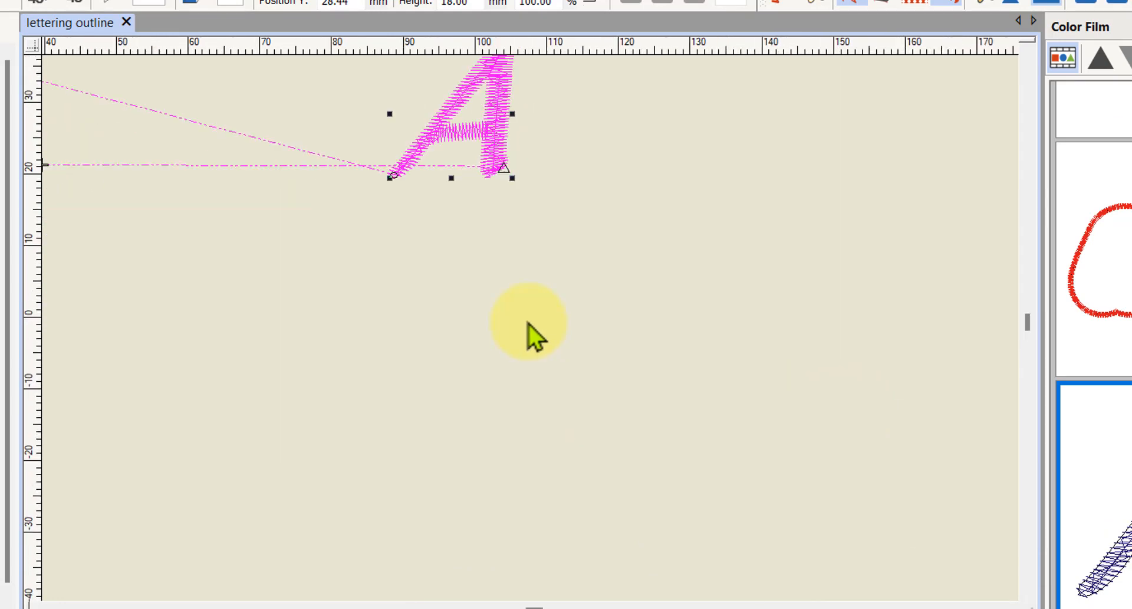
pyautogui.scroll(-2, 529, 328)
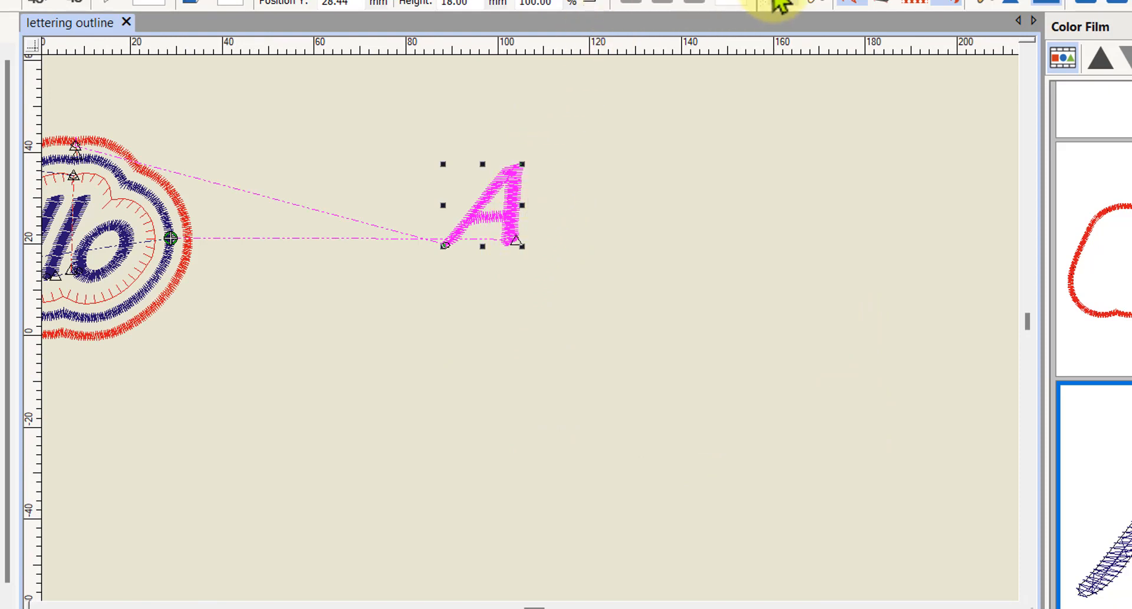
# - Show the design in realistic stitch view and enlarge the letter A to about 57 by 60 mm
pyautogui.click(782, 5)
pyautogui.scroll(1, 517, 186)
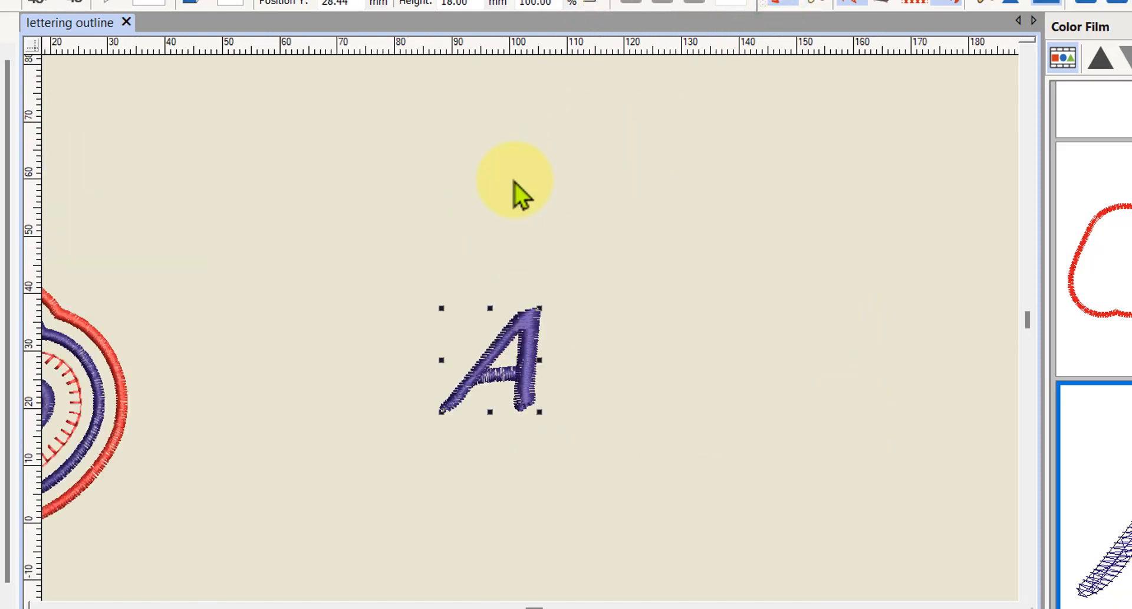
pyautogui.scroll(1, 531, 341)
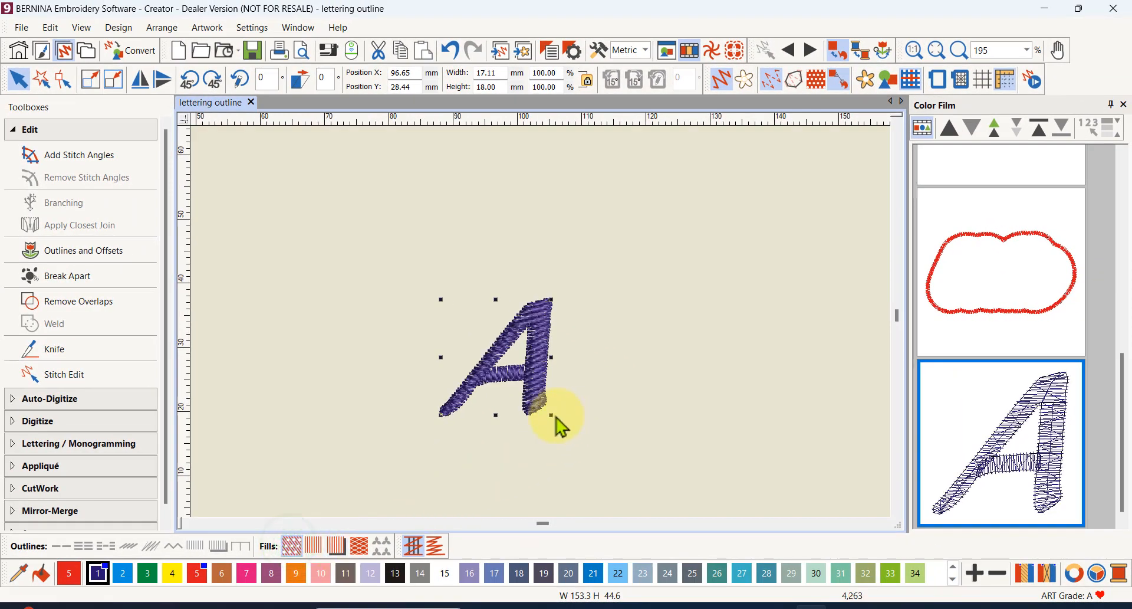
pyautogui.moveTo(552, 415); pyautogui.dragTo(684, 462)
pyautogui.scroll(-2, 539, 326)
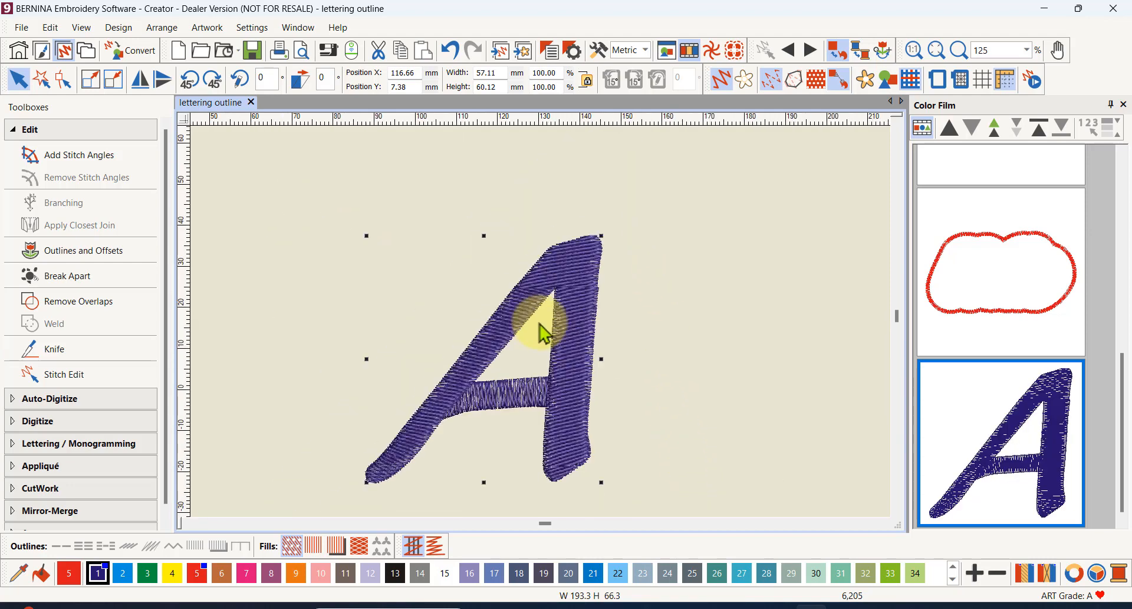
# - Add a Satin Line object outline in color 5 to the letter A, without offset outlines
pyautogui.scroll(-2, 540, 323)
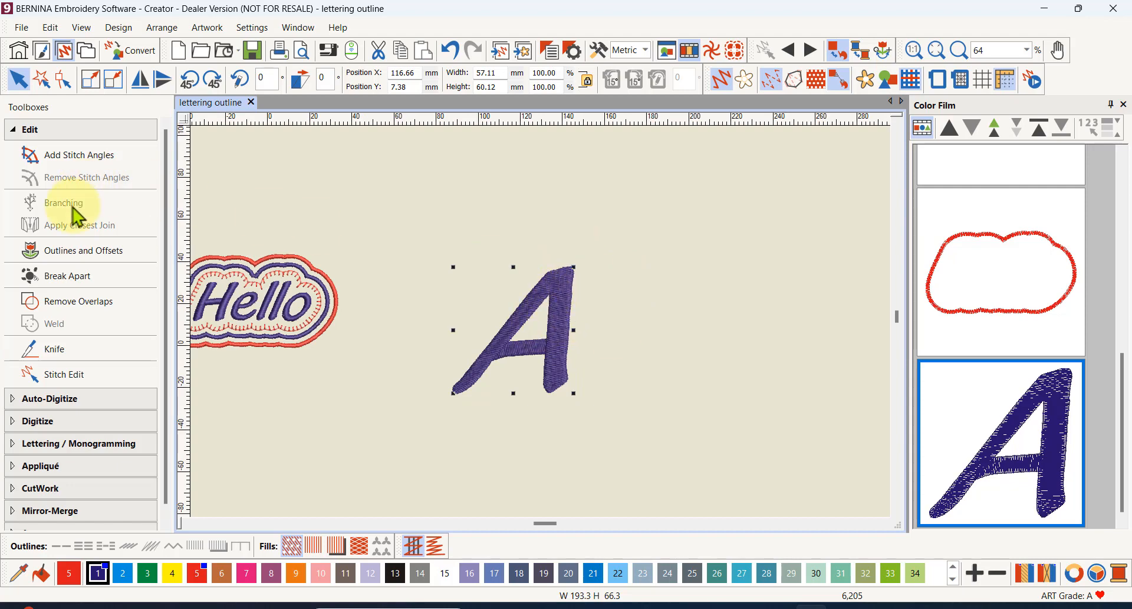
pyautogui.click(66, 253)
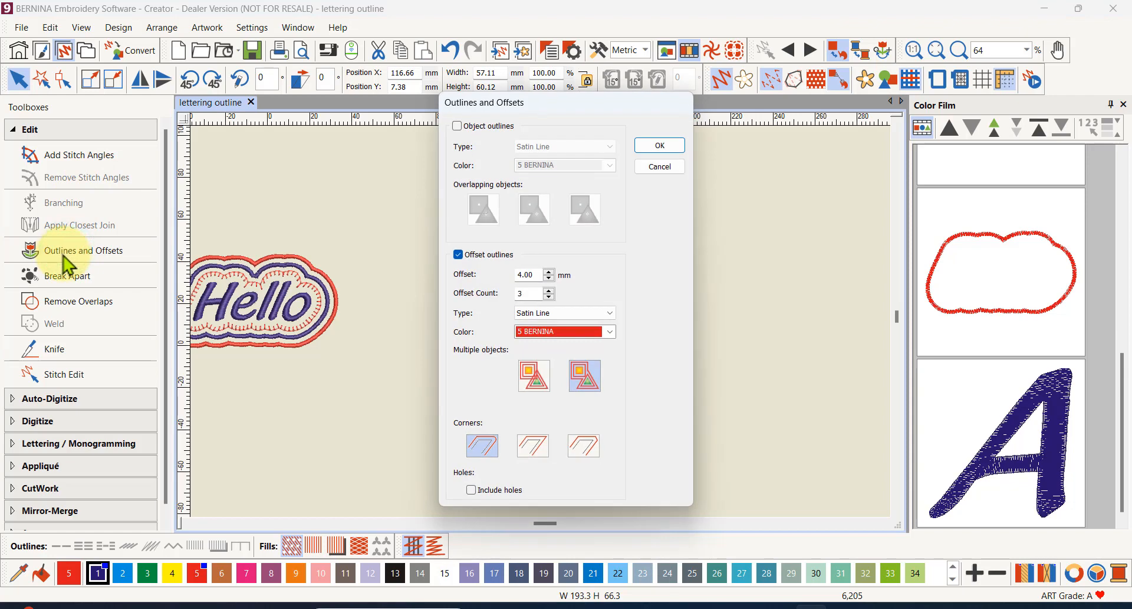
pyautogui.click(457, 252)
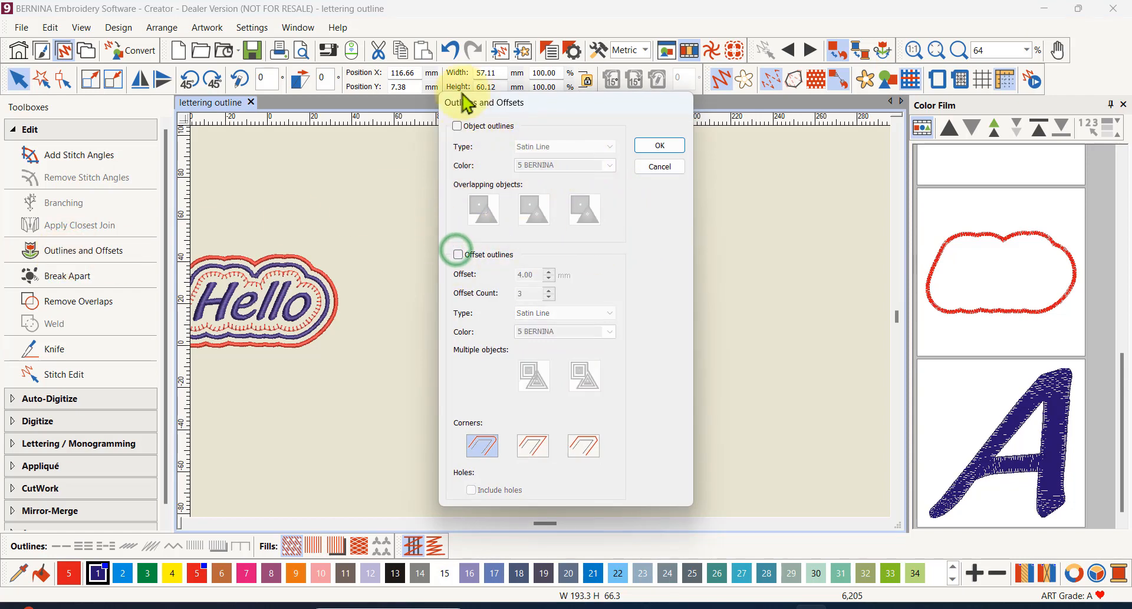
pyautogui.click(459, 125)
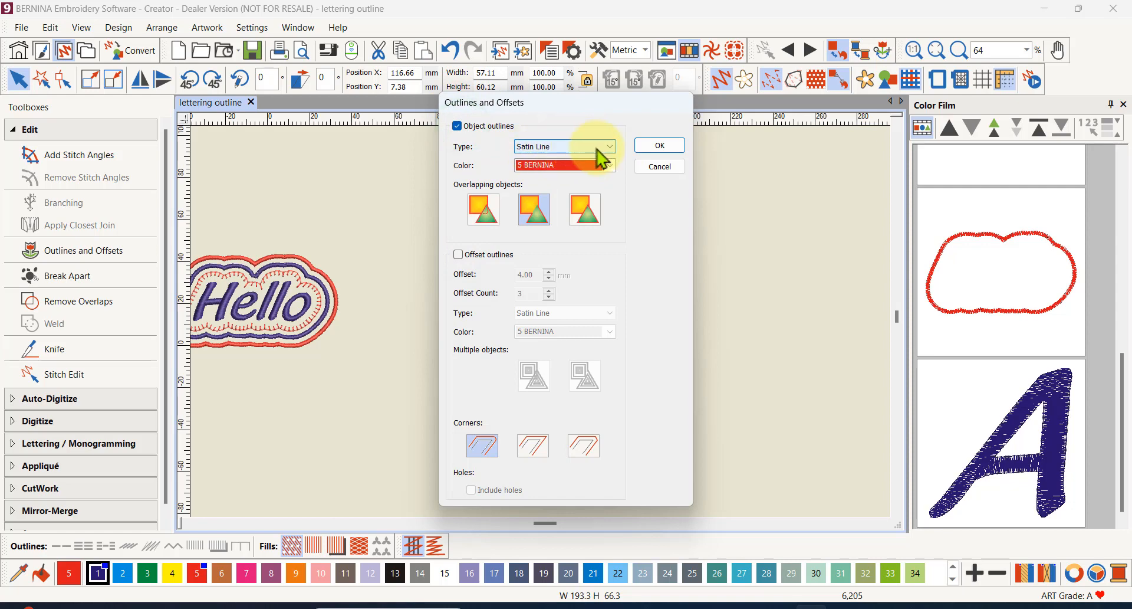
pyautogui.click(659, 147)
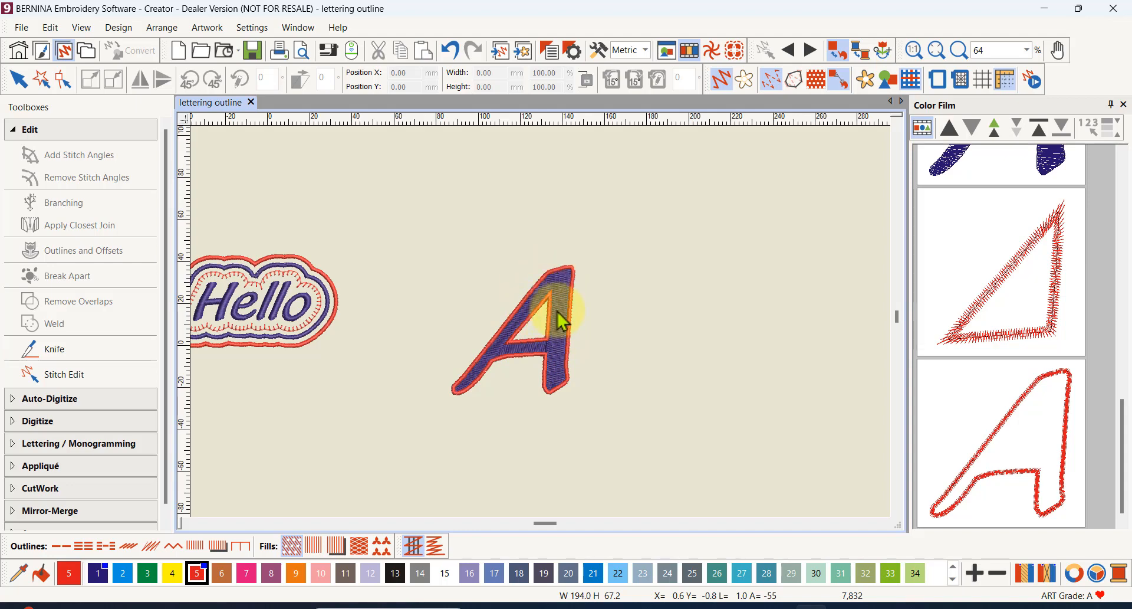
# - Select only the filled letter A, without its outlines, and change its fill to Fancy Fill
pyautogui.scroll(2, 951, 244)
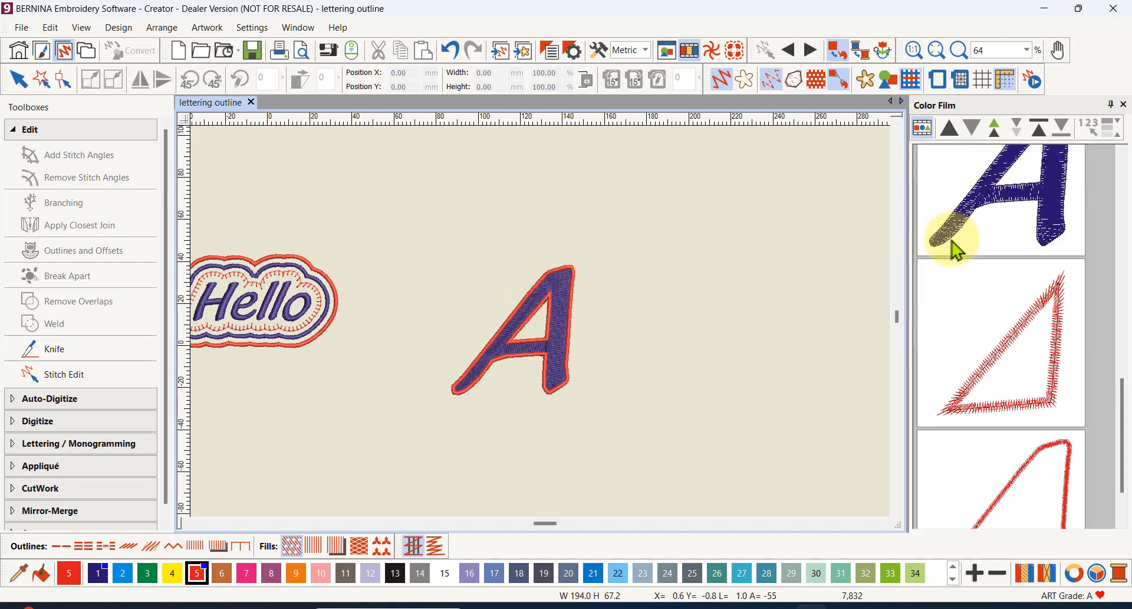
pyautogui.click(1001, 216)
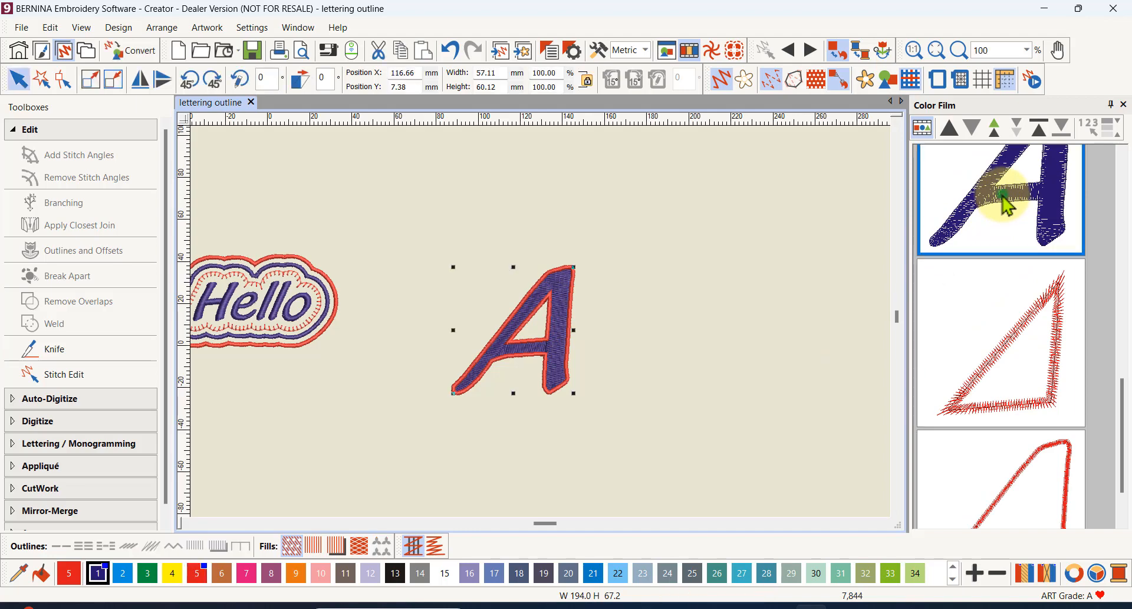
pyautogui.click(360, 548)
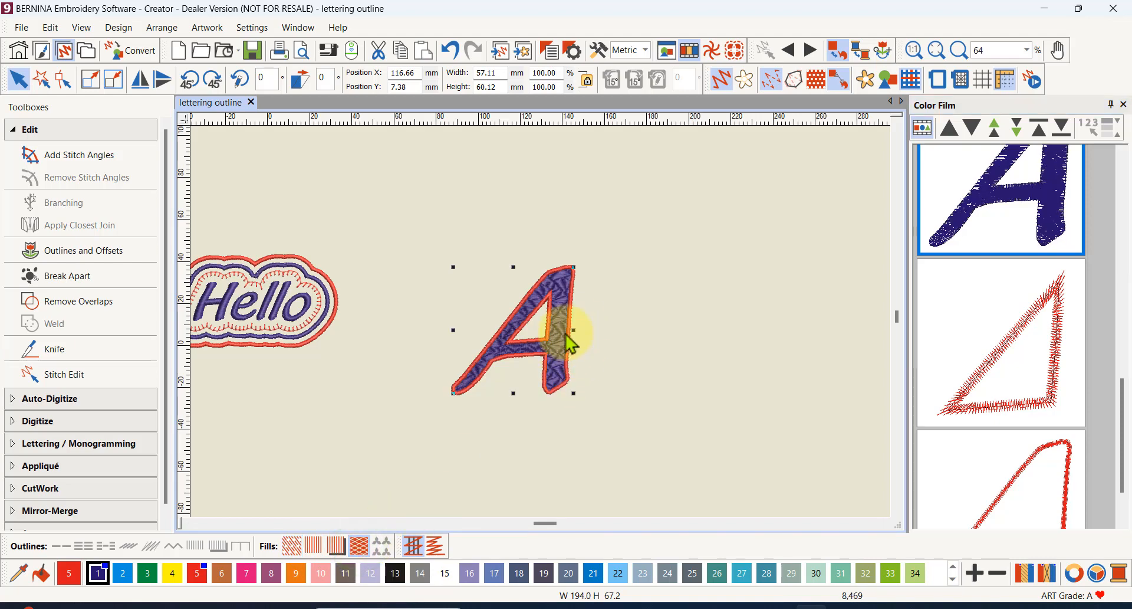
pyautogui.scroll(5, 569, 342)
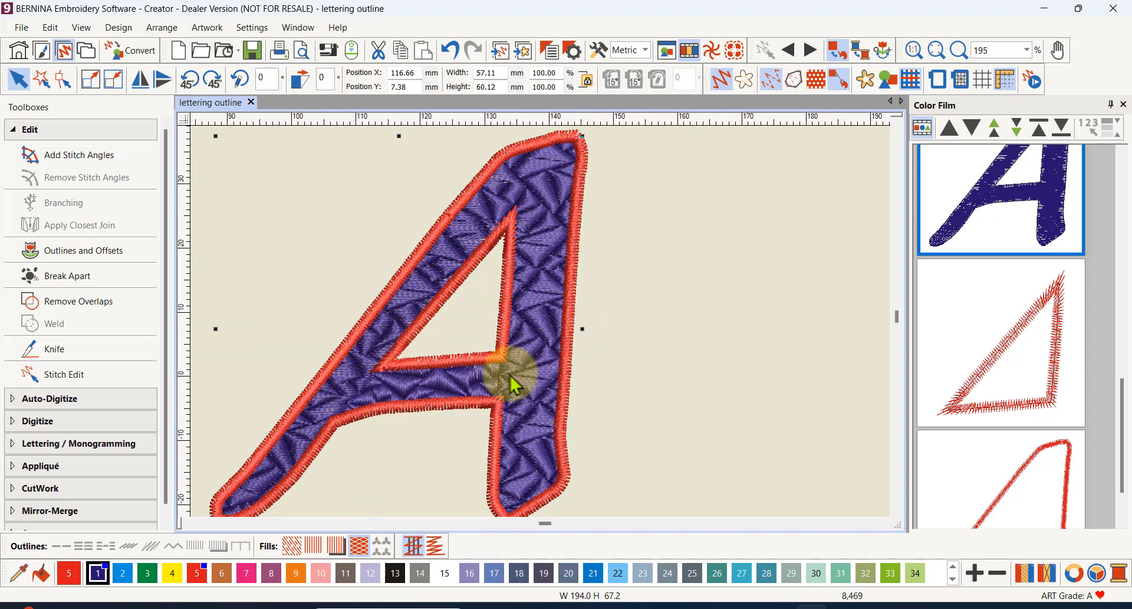
pyautogui.scroll(-4, 520, 354)
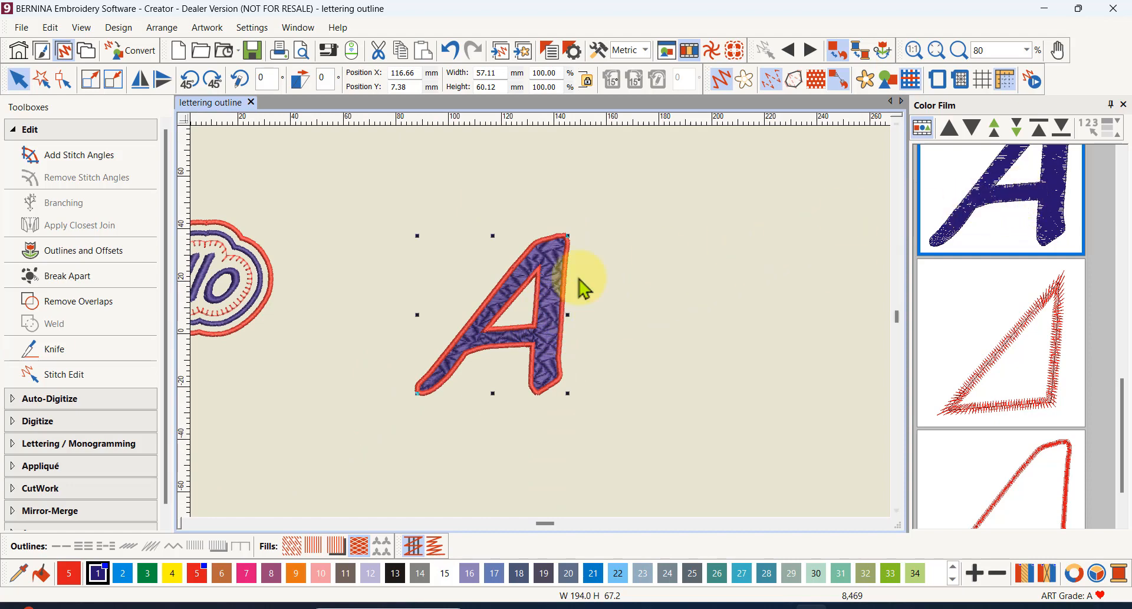
# - Open the fill stitch settings in the letter A's object properties
pyautogui.rightClick(552, 323)
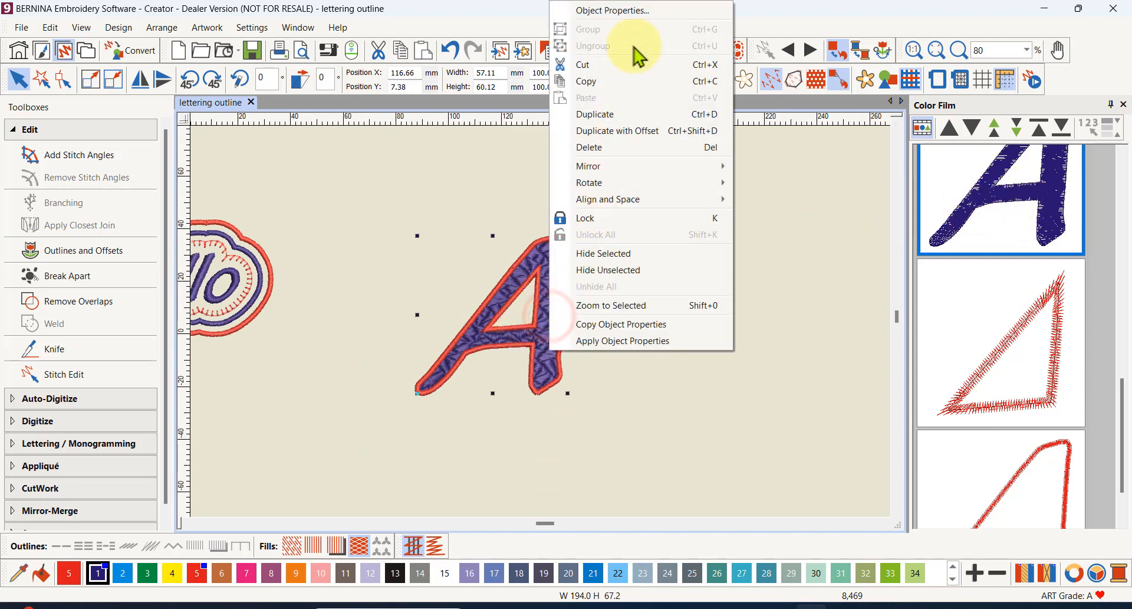
pyautogui.click(639, 18)
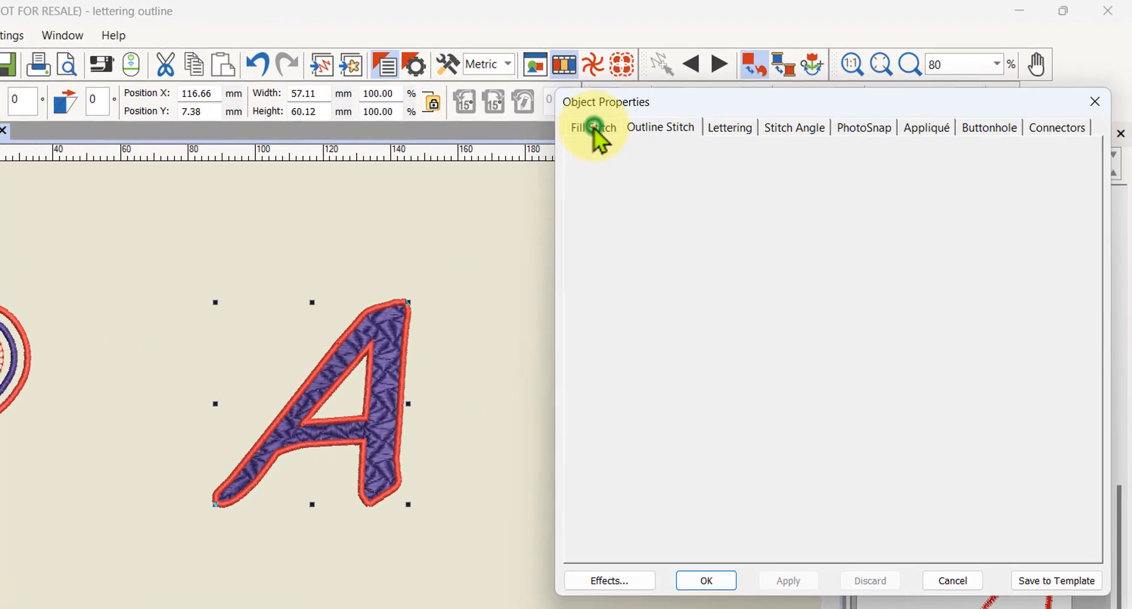
pyautogui.click(712, 99)
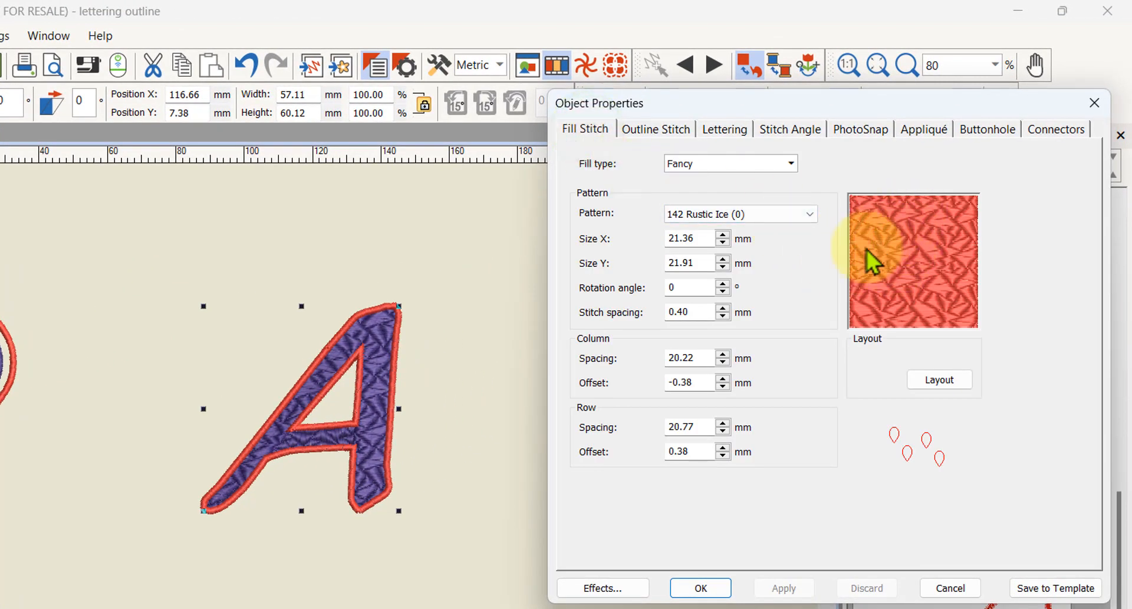
# - Try the fancy fill patterns 153 Bird and 162 Leaf for the letter A
pyautogui.click(811, 215)
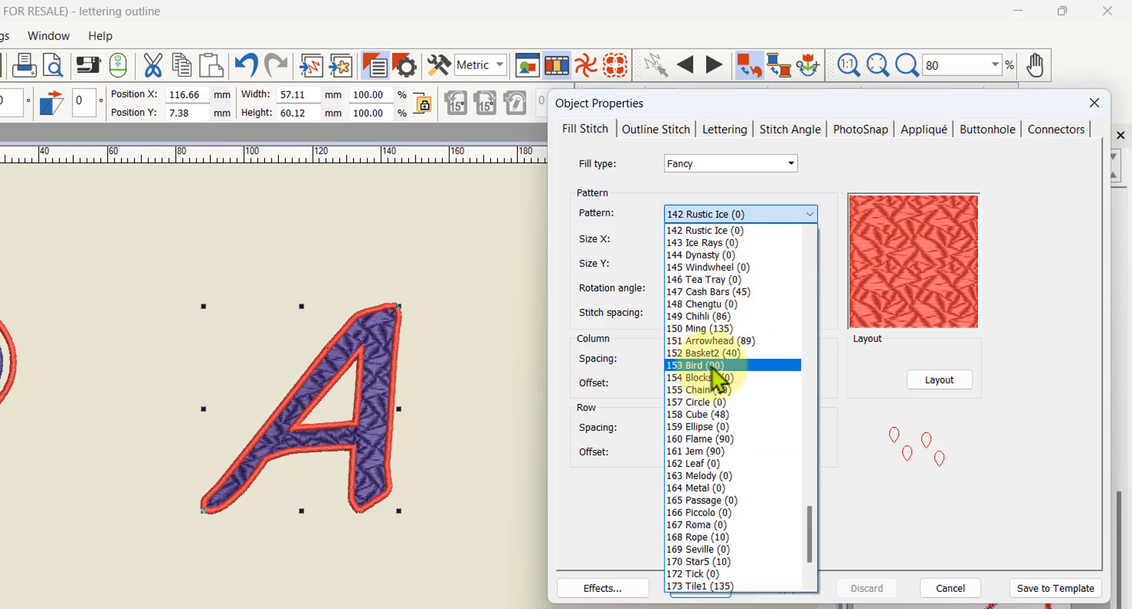
pyautogui.click(701, 366)
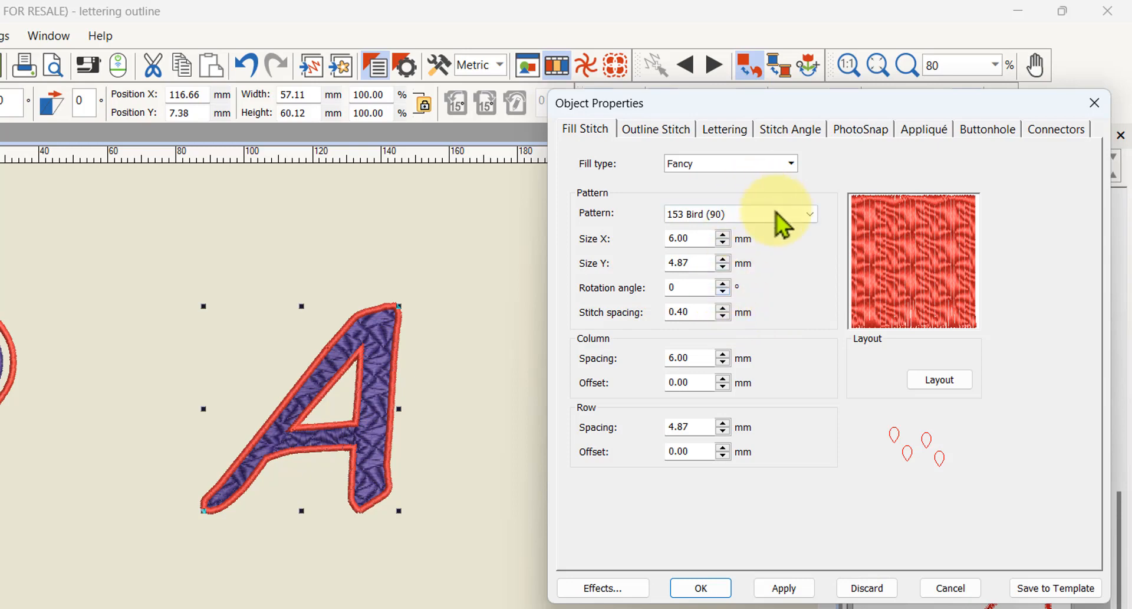
pyautogui.click(815, 216)
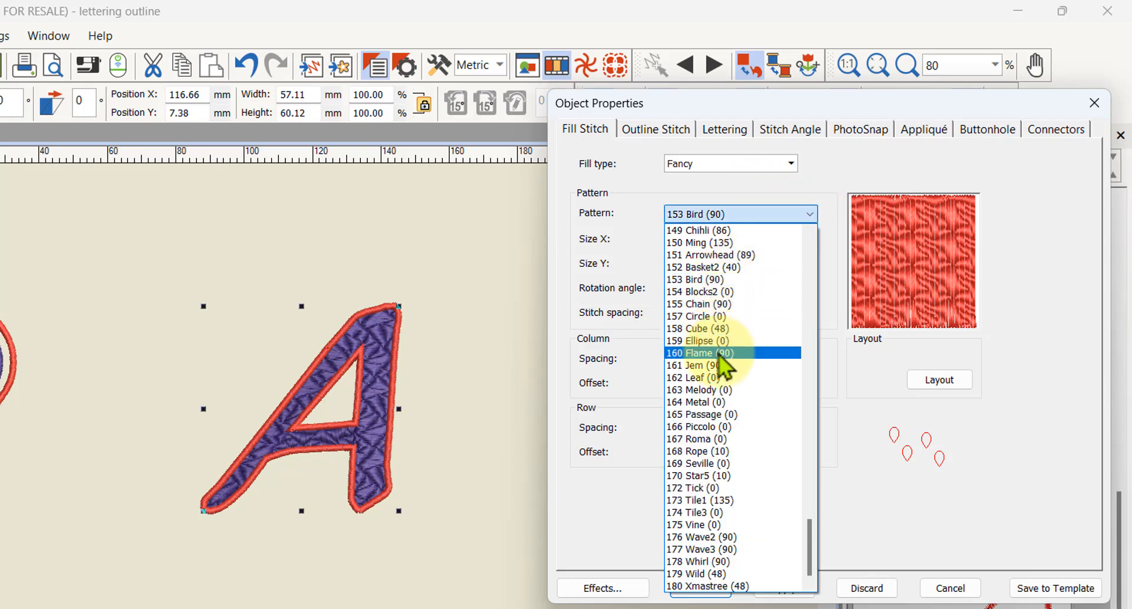
pyautogui.click(698, 381)
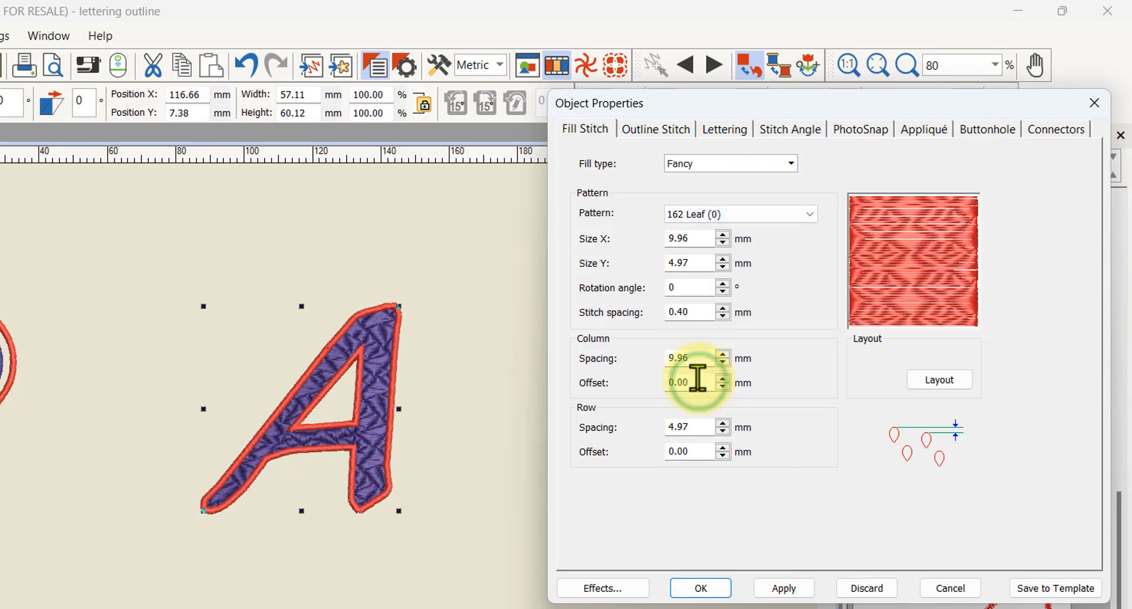
# - Set the letter A's fancy fill pattern to 160 Flame, apply it and inspect the stitching up close
pyautogui.click(809, 220)
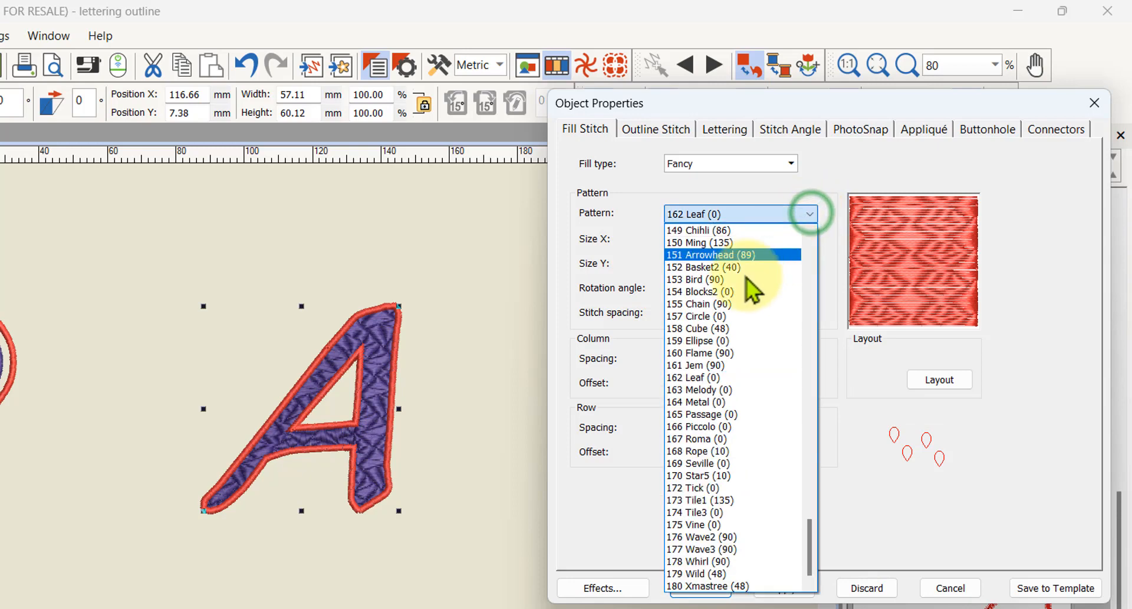
pyautogui.click(710, 354)
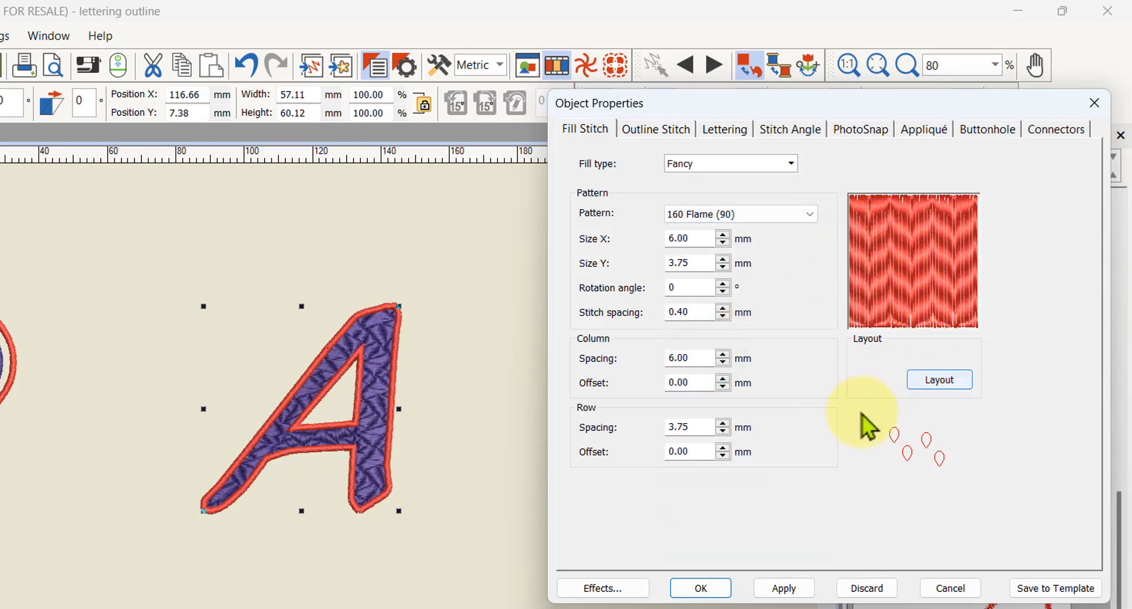
pyautogui.click(770, 588)
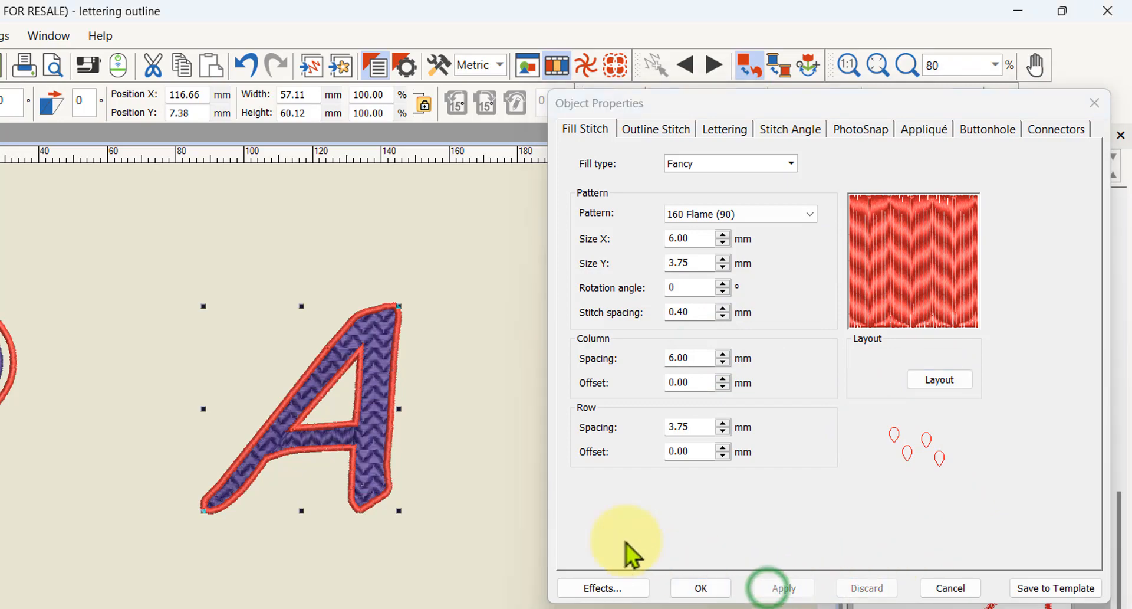
pyautogui.scroll(4, 363, 443)
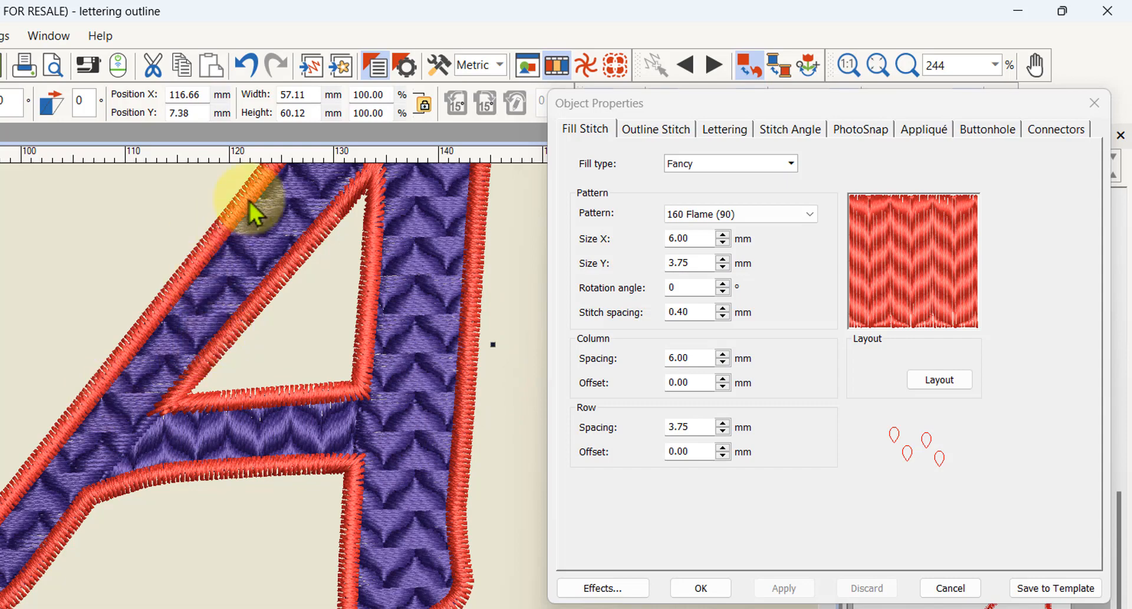
pyautogui.scroll(-3, 367, 435)
pyautogui.scroll(-2, 368, 437)
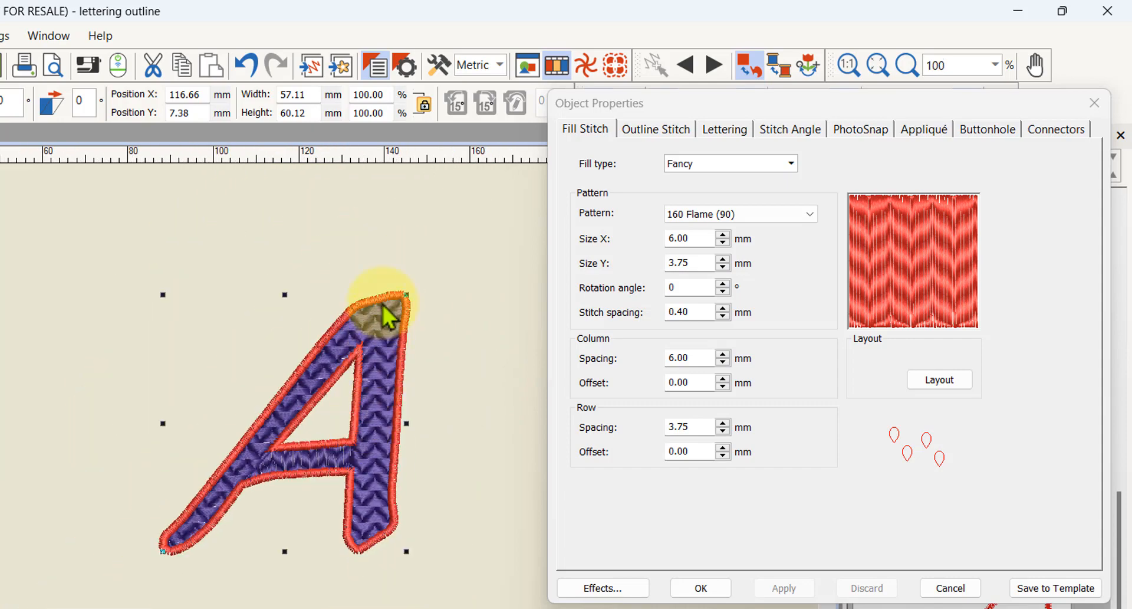